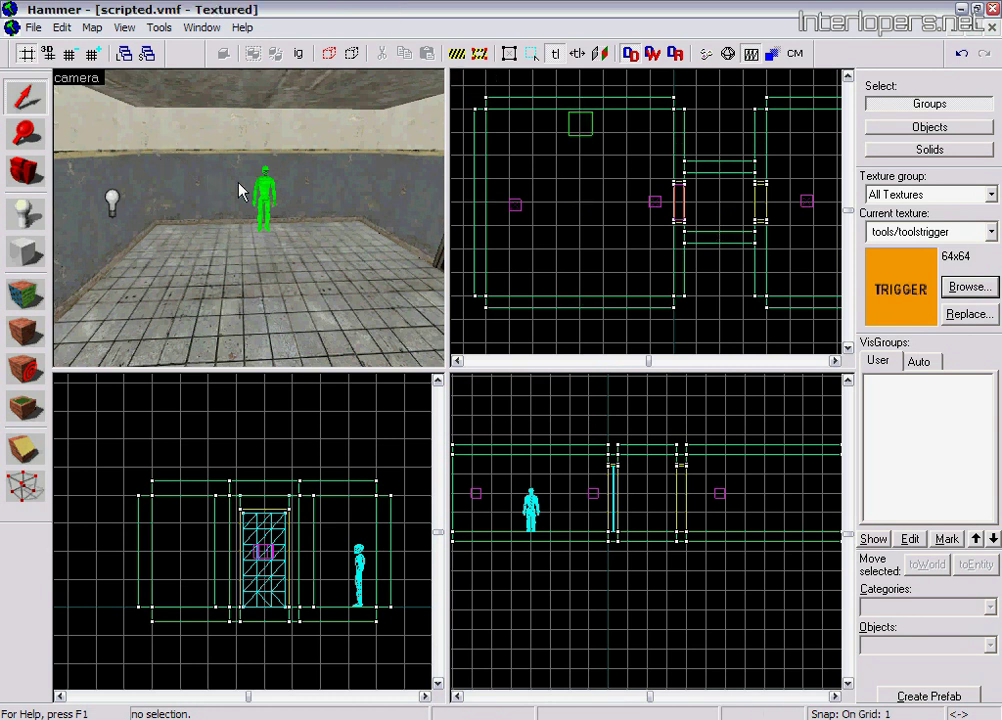
- Place an npc_citizen entity on the floor beneath the light on the side of the room opposite the door
{"action": "scroll", "coordinate": [760, 240], "scroll_direction": "down", "scroll_amount": 2}
{"action": "scroll", "coordinate": [755, 240], "scroll_direction": "down", "scroll_amount": 1}
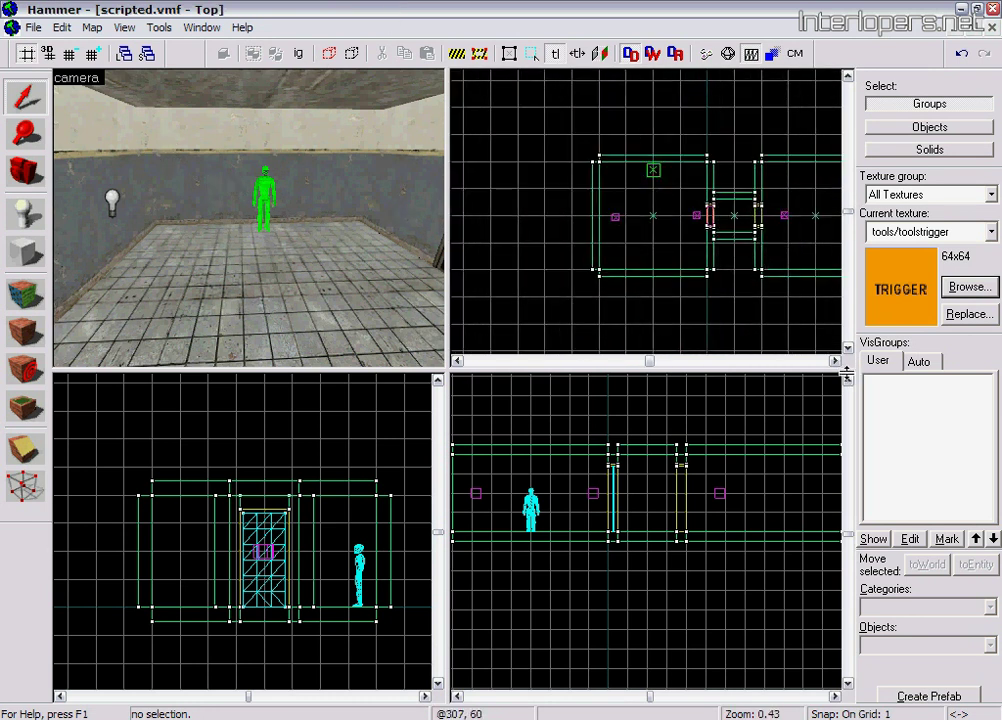
{"action": "left_click", "coordinate": [838, 362]}
{"action": "scroll", "coordinate": [600, 235], "scroll_direction": "up", "scroll_amount": 2}
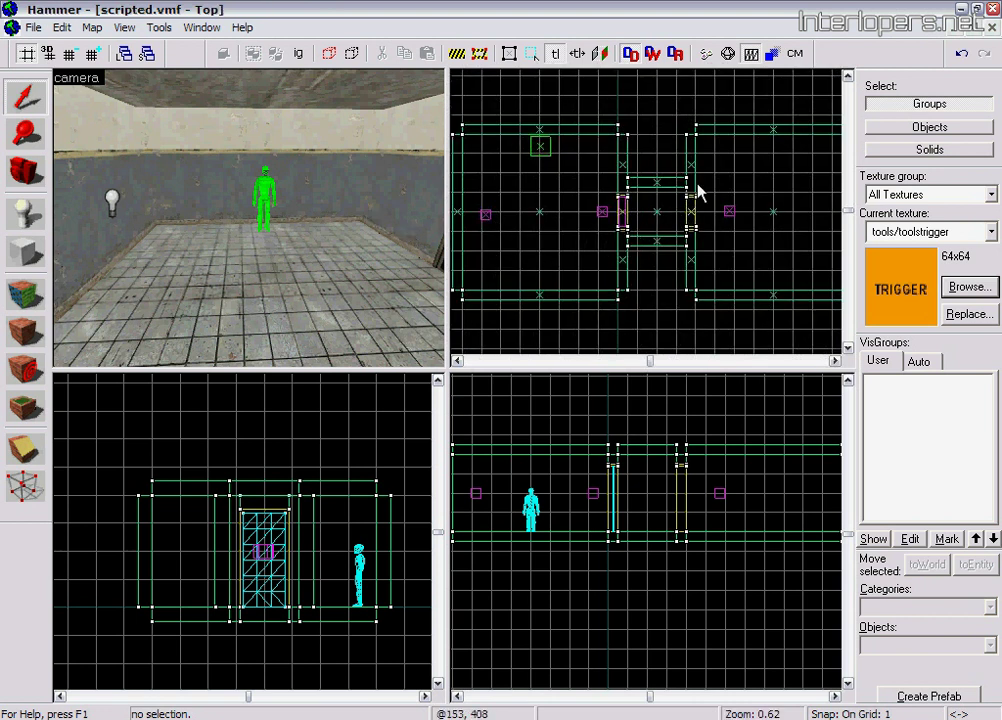
{"action": "left_click", "coordinate": [27, 172]}
{"action": "left_click_drag", "start_coordinate": [139, 218], "coordinate": [248, 226]}
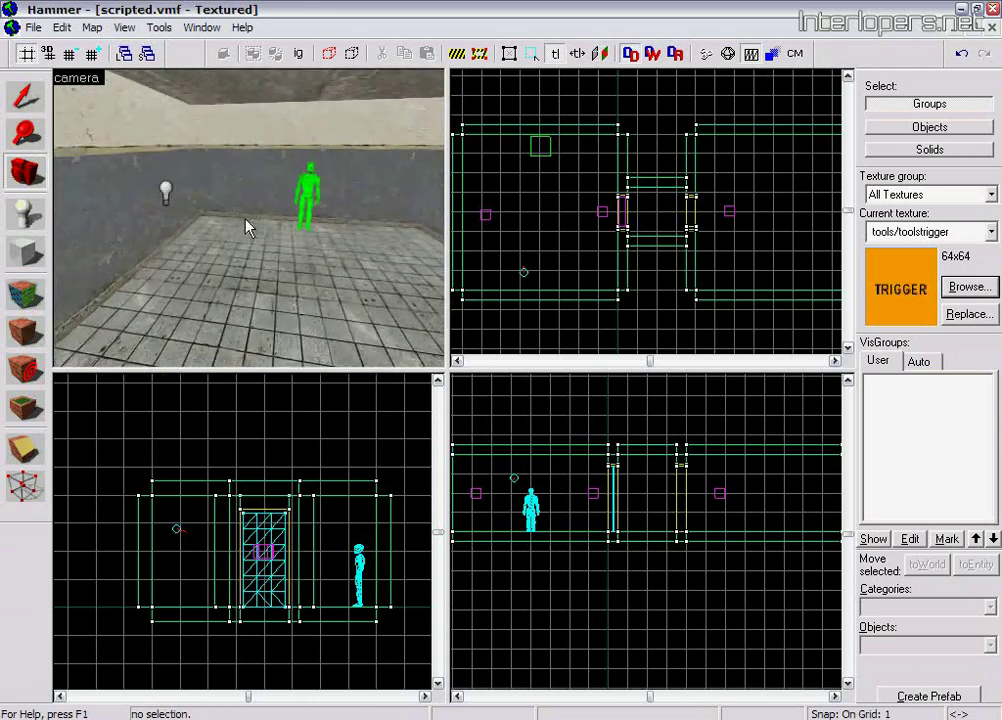
{"action": "left_click", "coordinate": [40, 218]}
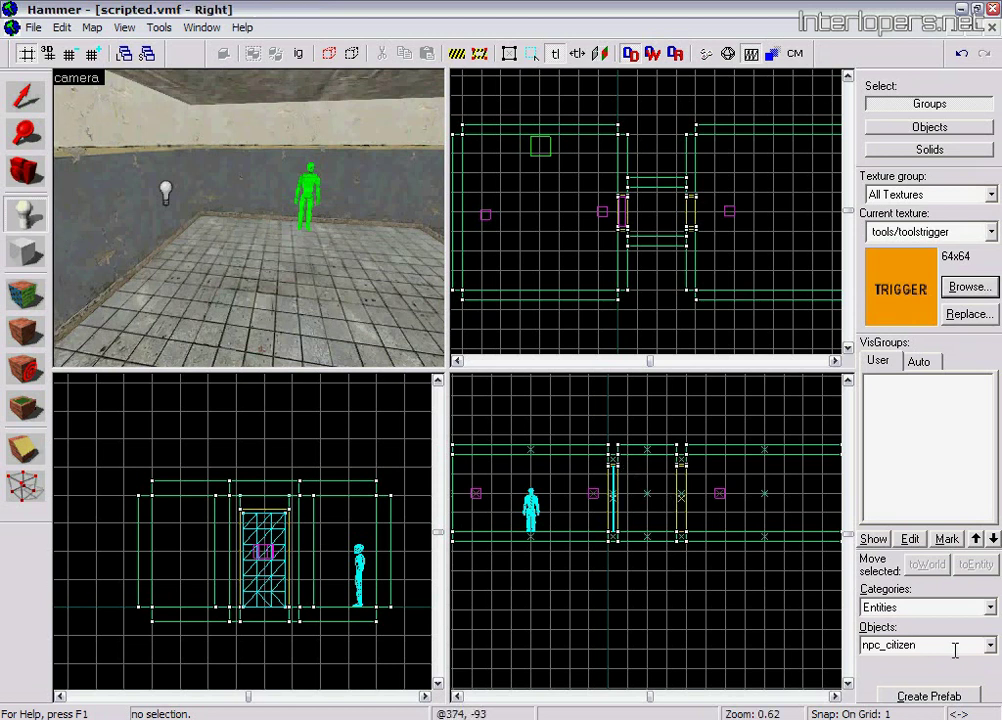
{"action": "left_click", "coordinate": [992, 645]}
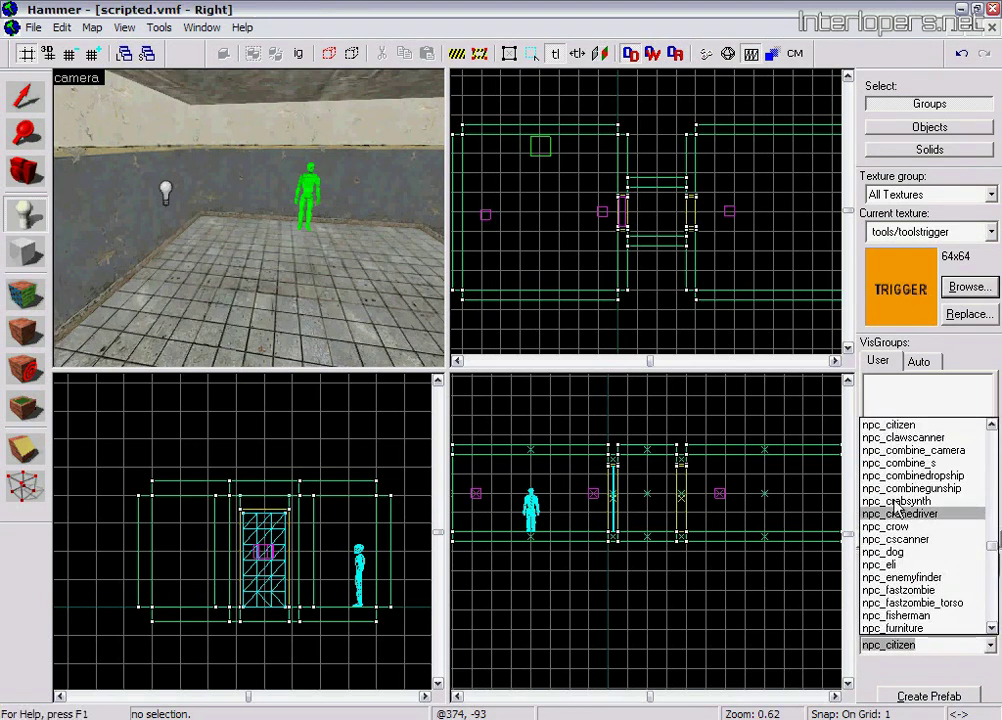
{"action": "left_click", "coordinate": [920, 426]}
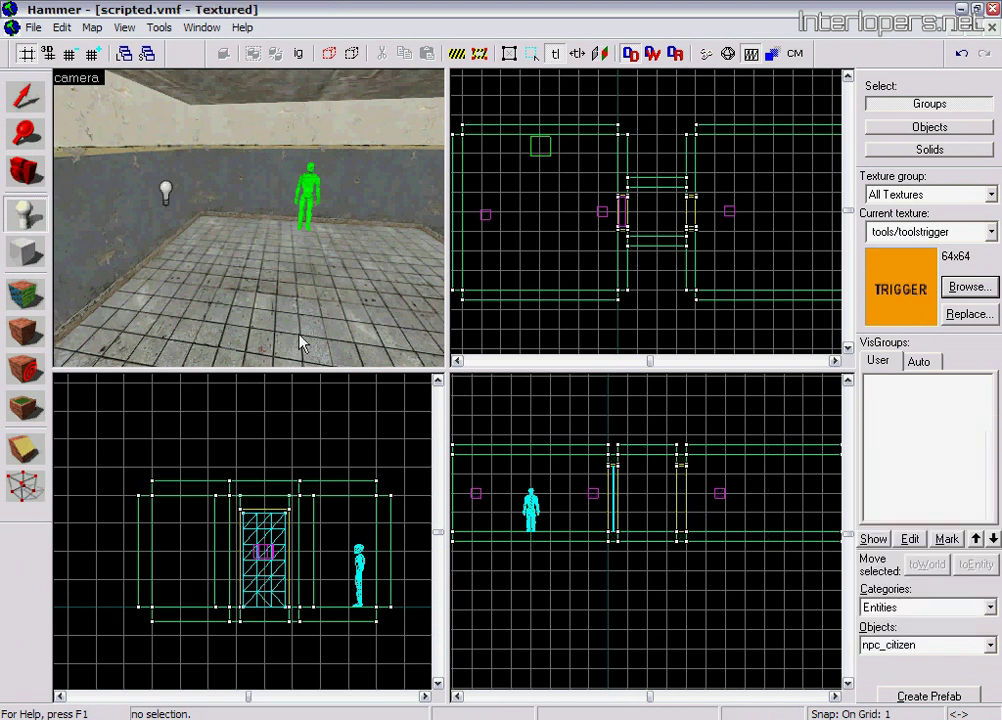
{"action": "left_click", "coordinate": [183, 290]}
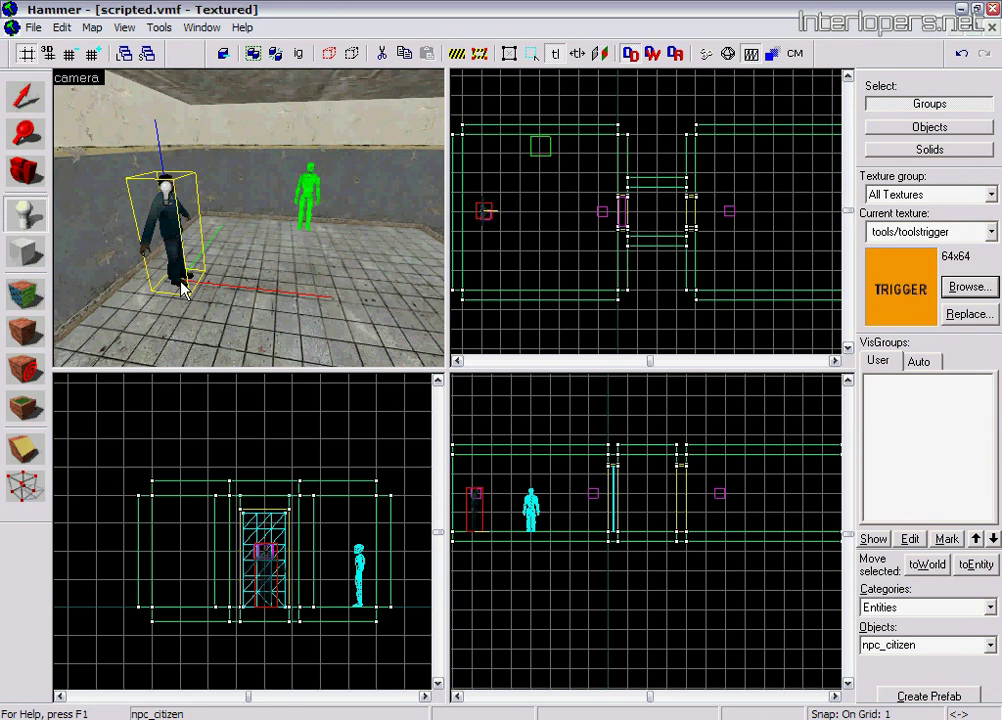
- Open the new npc_citizen's object properties and enter "jeff" as its entity name
{"action": "left_click", "coordinate": [31, 172]}
{"action": "key", "text": "z"}
{"action": "key", "text": "w"}
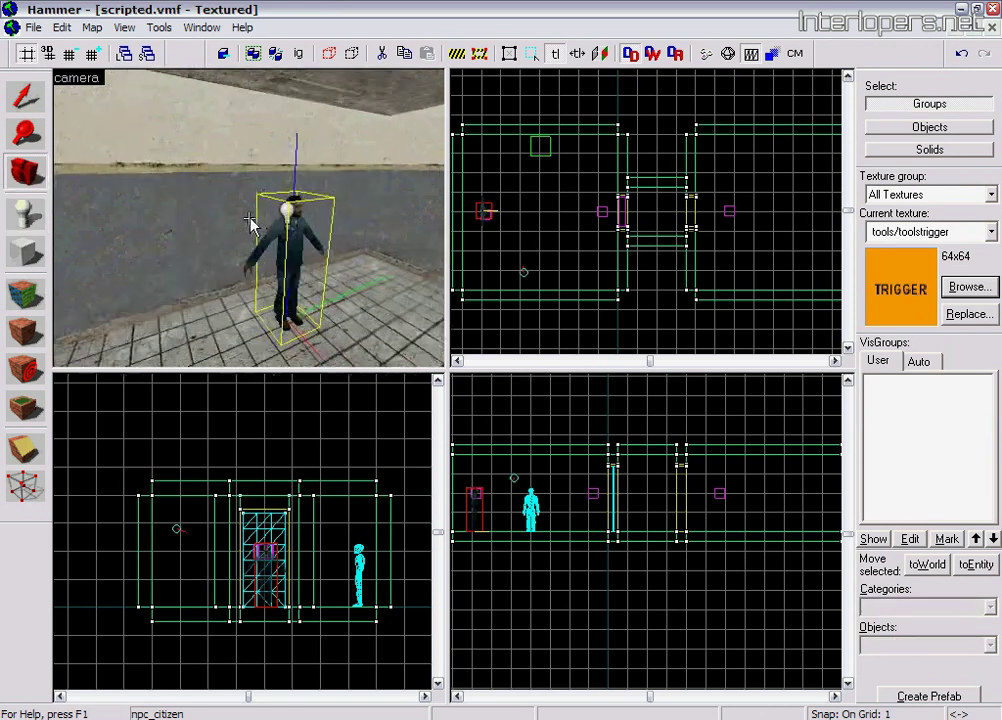
{"action": "key", "text": "w"}
{"action": "key", "text": "a"}
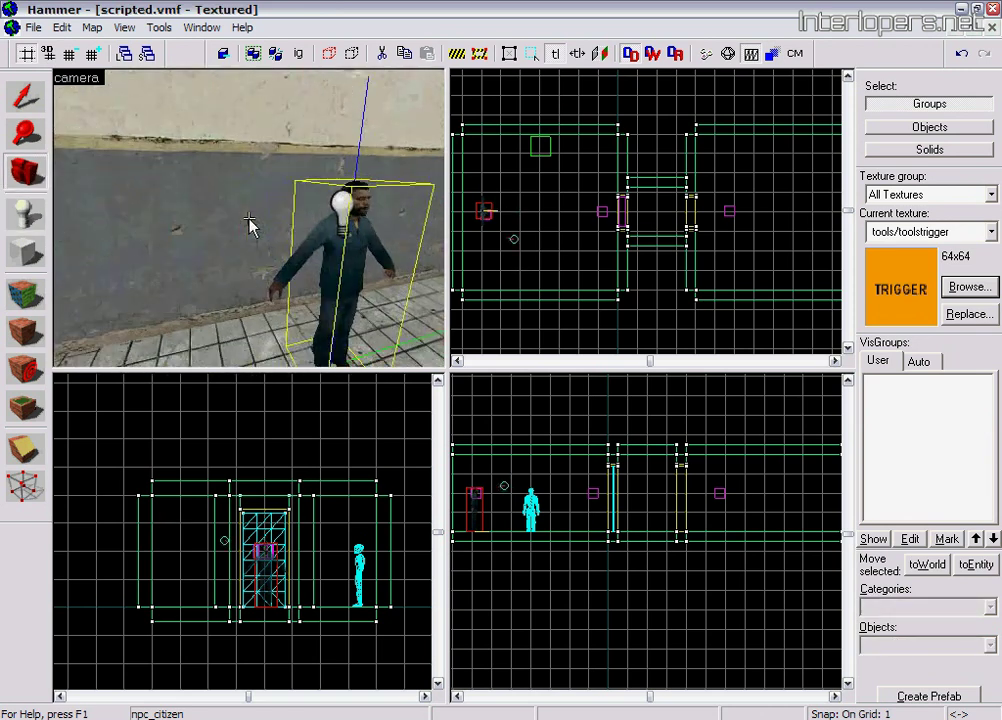
{"action": "key", "text": "s"}
{"action": "key", "text": "z"}
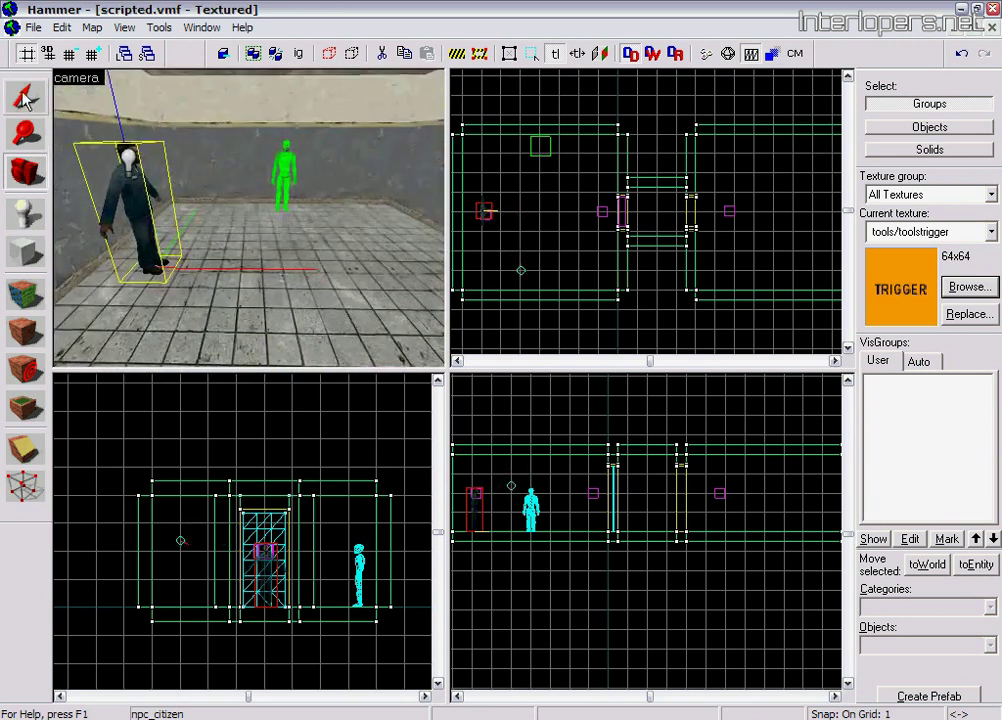
{"action": "left_click", "coordinate": [24, 97]}
{"action": "key", "text": "alt+Return"}
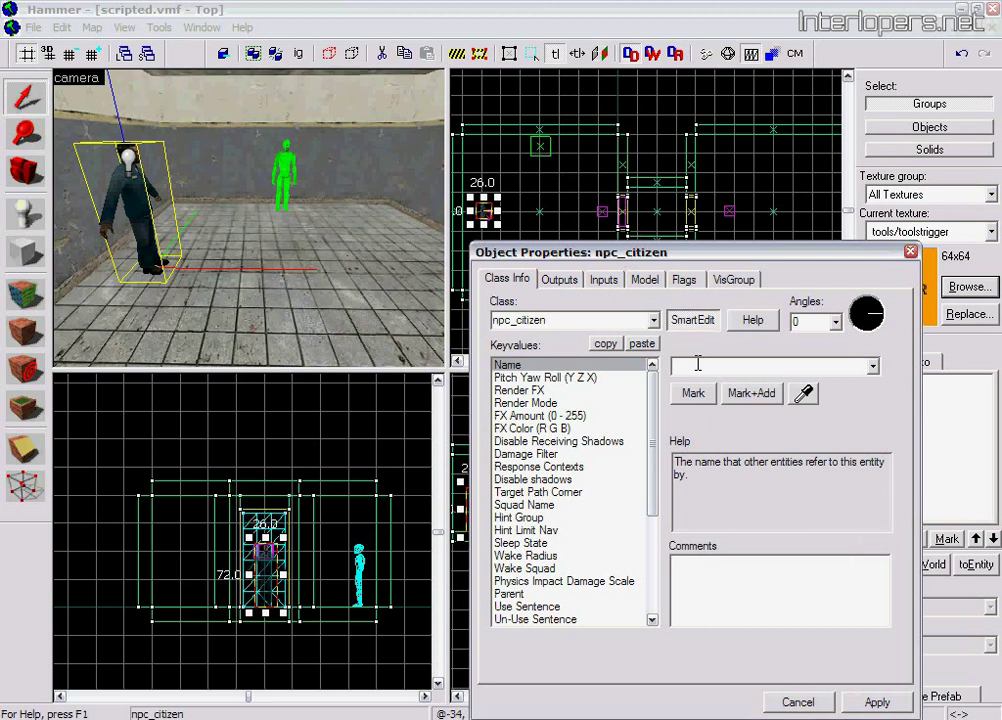
{"action": "type", "text": "eff"}
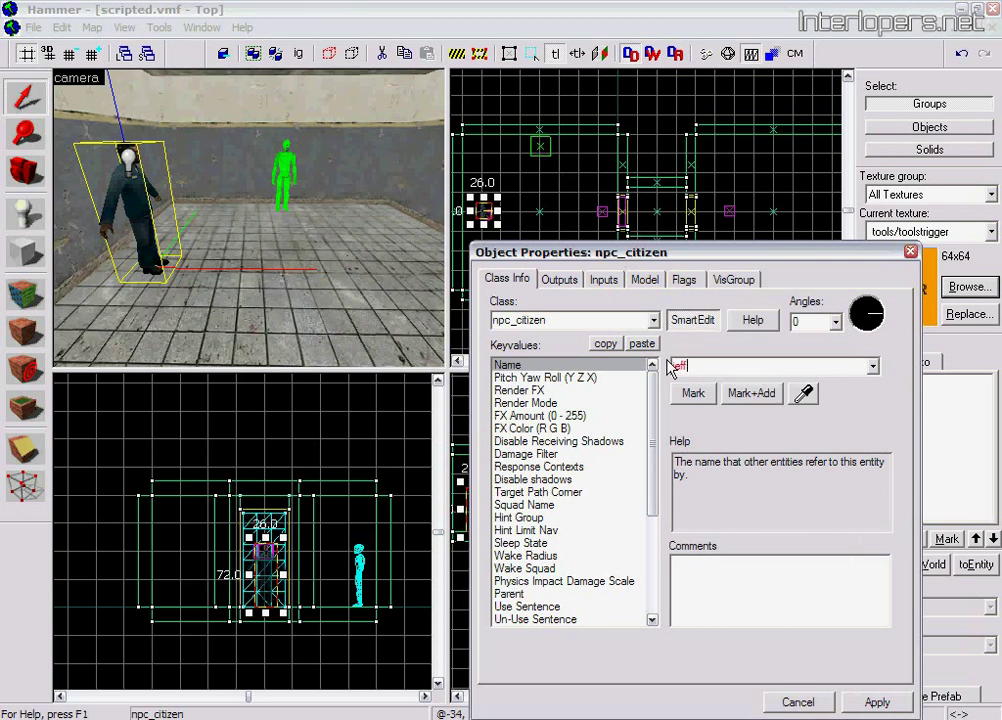
- Enable the Not Commandable flag on the citizen, apply its properties and close them
{"action": "left_click", "coordinate": [685, 280]}
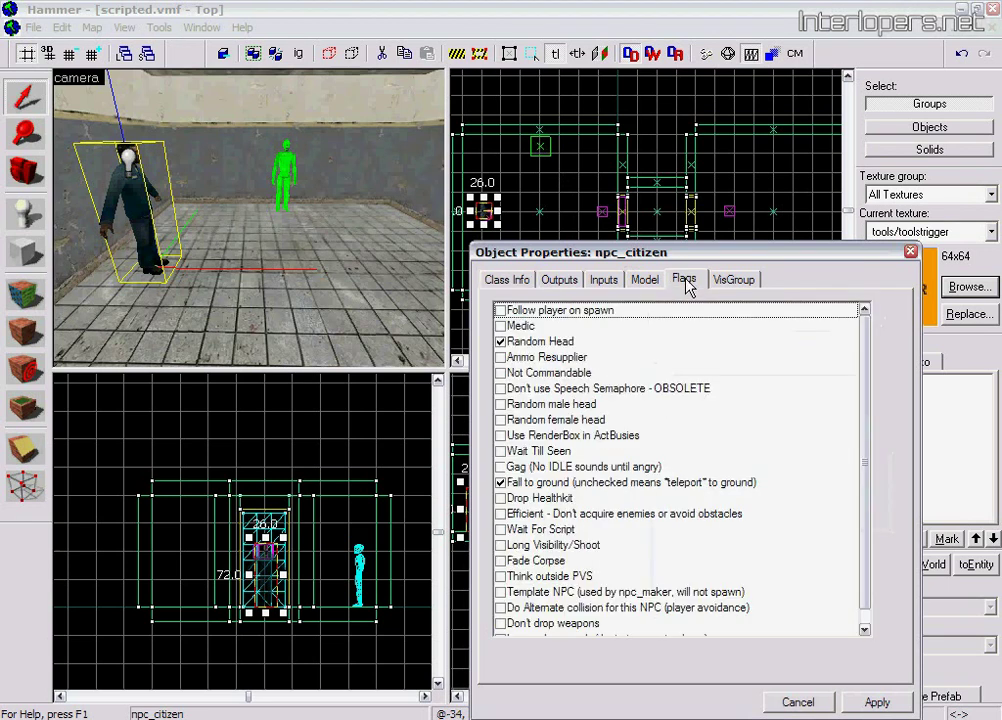
{"action": "left_click", "coordinate": [501, 373]}
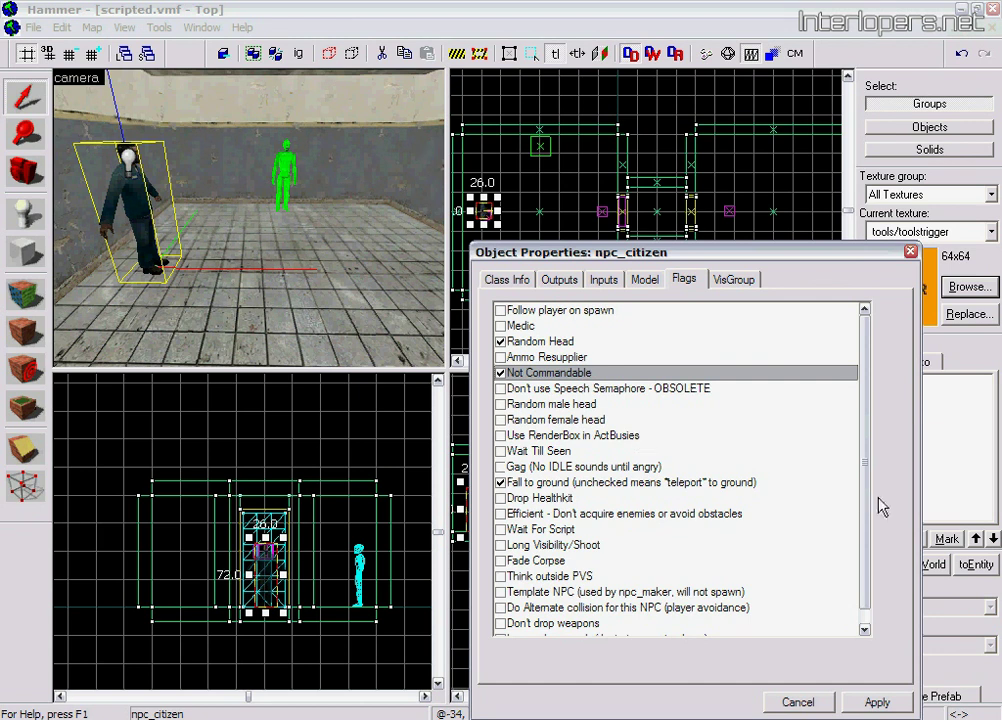
{"action": "left_click_drag", "start_coordinate": [863, 473], "coordinate": [864, 487]}
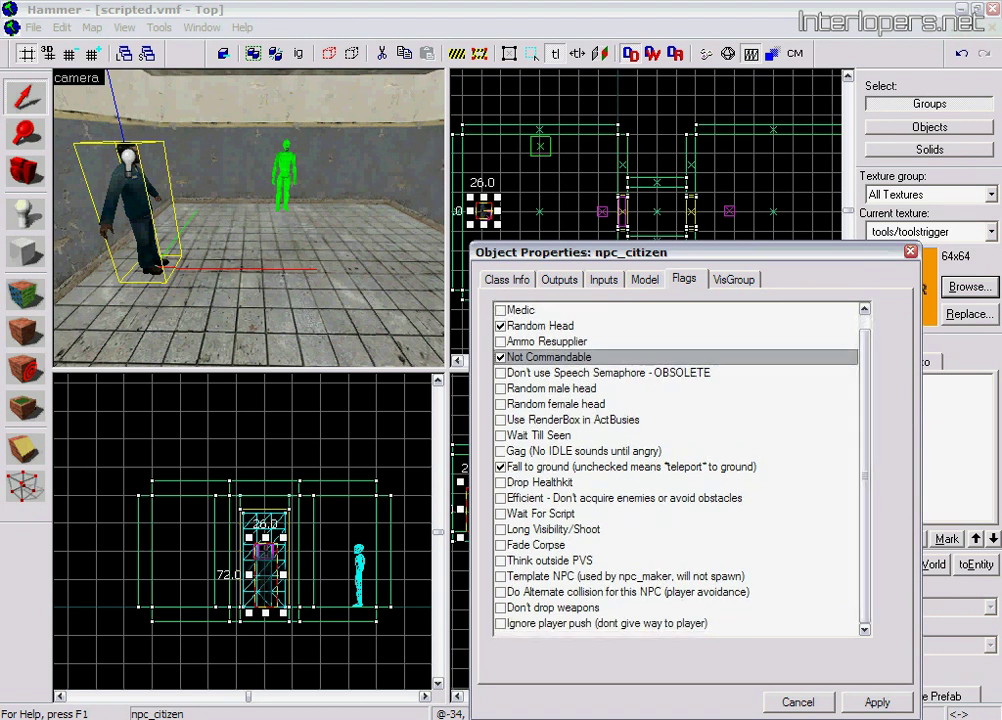
{"action": "left_click", "coordinate": [879, 695]}
{"action": "left_click", "coordinate": [907, 252]}
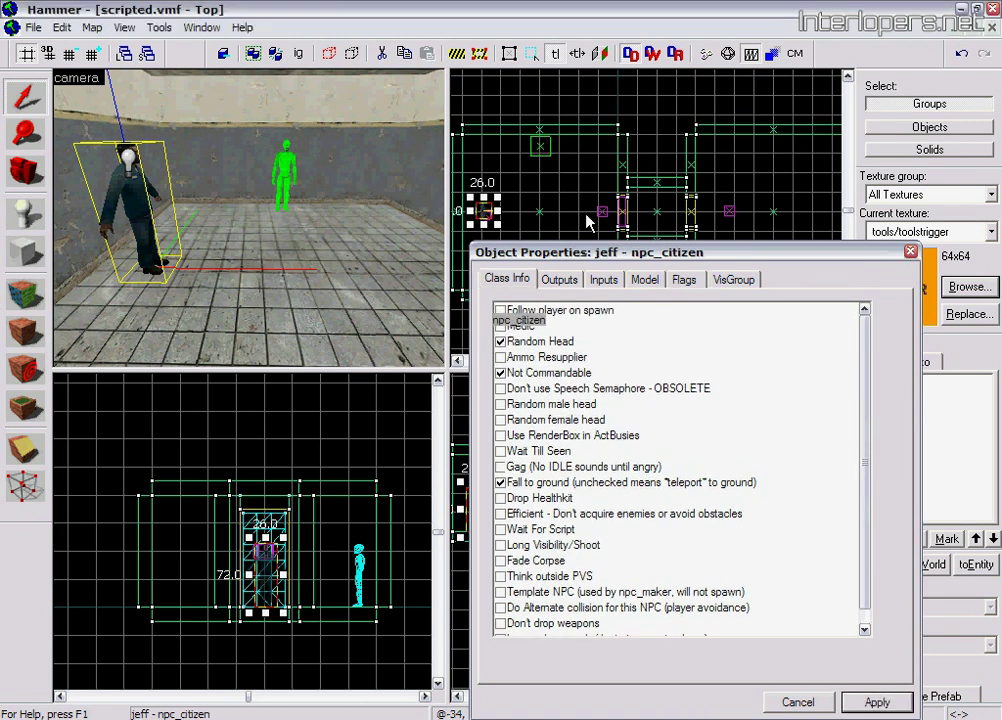
- Name the prop_door_rotating "door1", apply the change, and close its properties
{"action": "left_click", "coordinate": [547, 190]}
{"action": "left_click", "coordinate": [27, 172]}
{"action": "key", "text": "z"}
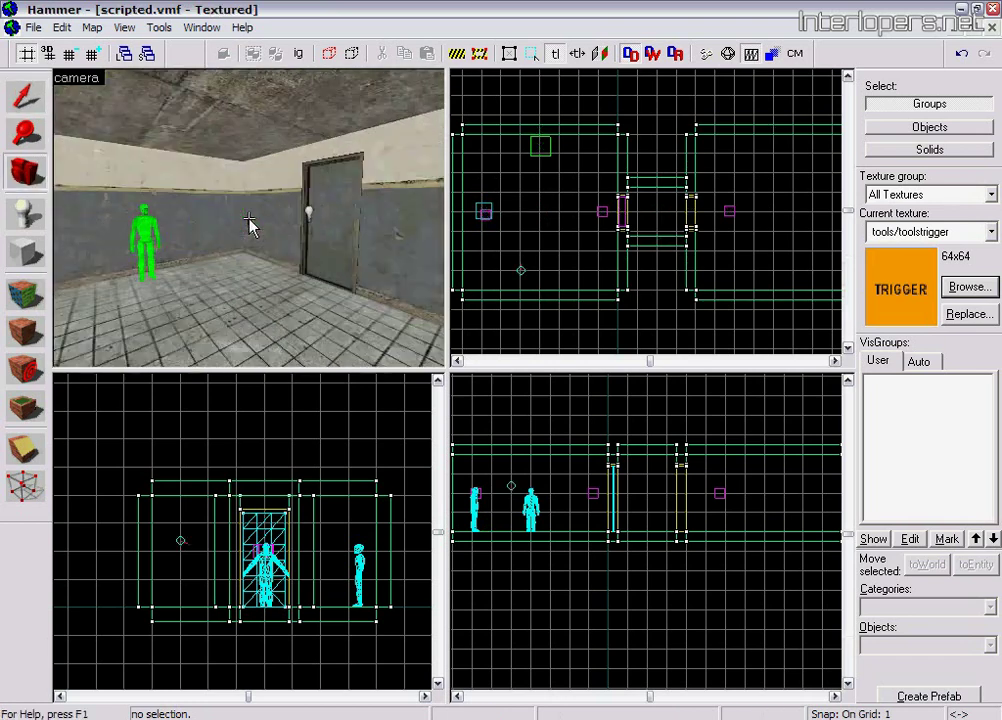
{"action": "key", "text": "w"}
{"action": "left_click_drag", "start_coordinate": [248, 218], "coordinate": [249, 219]}
{"action": "left_click", "coordinate": [22, 96]}
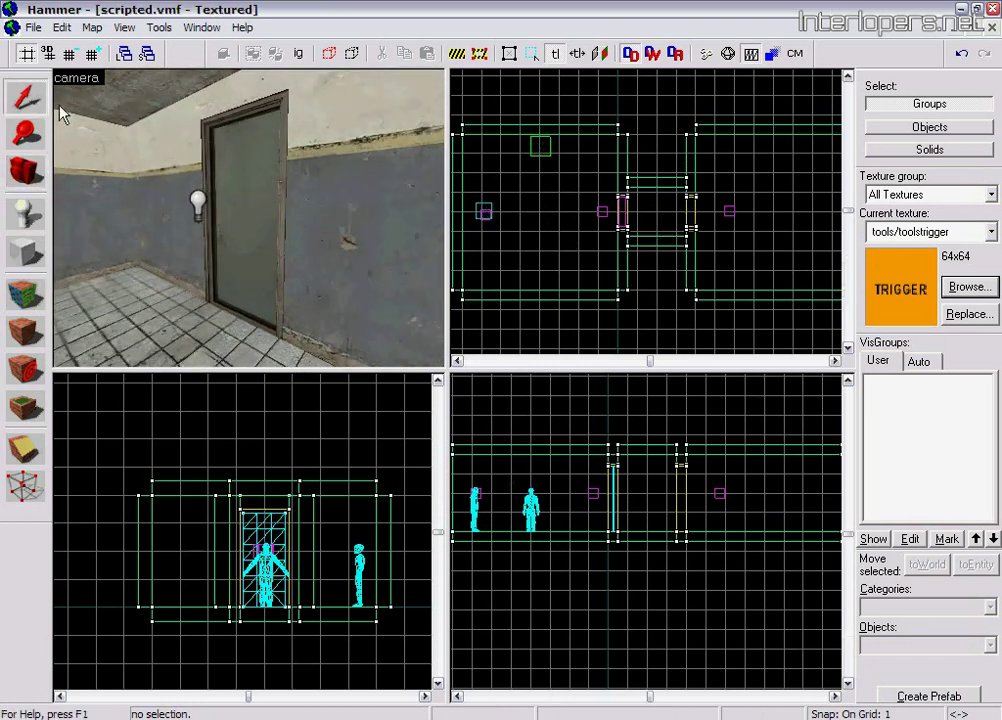
{"action": "left_click", "coordinate": [252, 204]}
{"action": "key", "text": "alt+Return"}
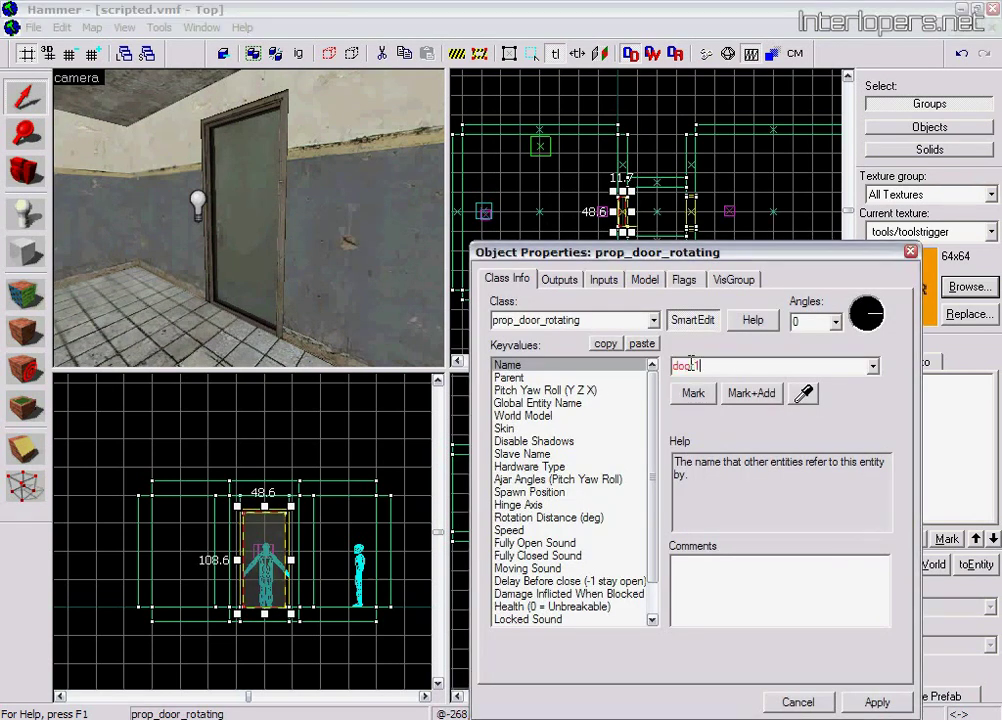
{"action": "left_click", "coordinate": [877, 703]}
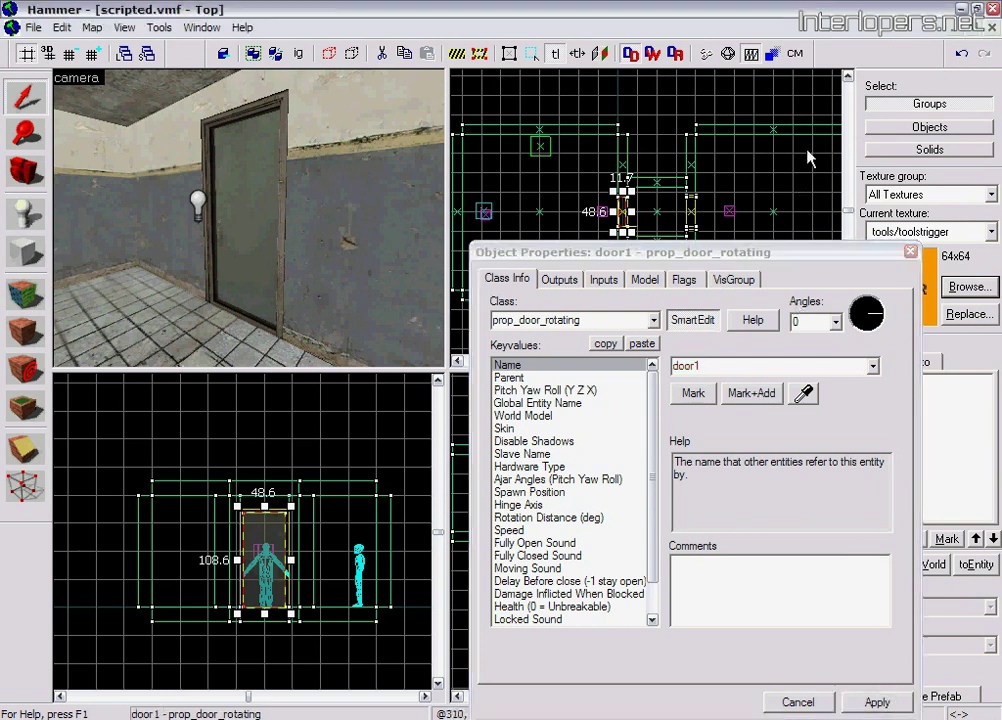
{"action": "left_click", "coordinate": [910, 251]}
{"action": "key", "text": "Escape"}
- Place a scripted_sequence entity on the floor in front of the door
{"action": "left_click", "coordinate": [24, 172]}
{"action": "left_click_drag", "start_coordinate": [249, 219], "coordinate": [249, 219]}
{"action": "left_click", "coordinate": [24, 211]}
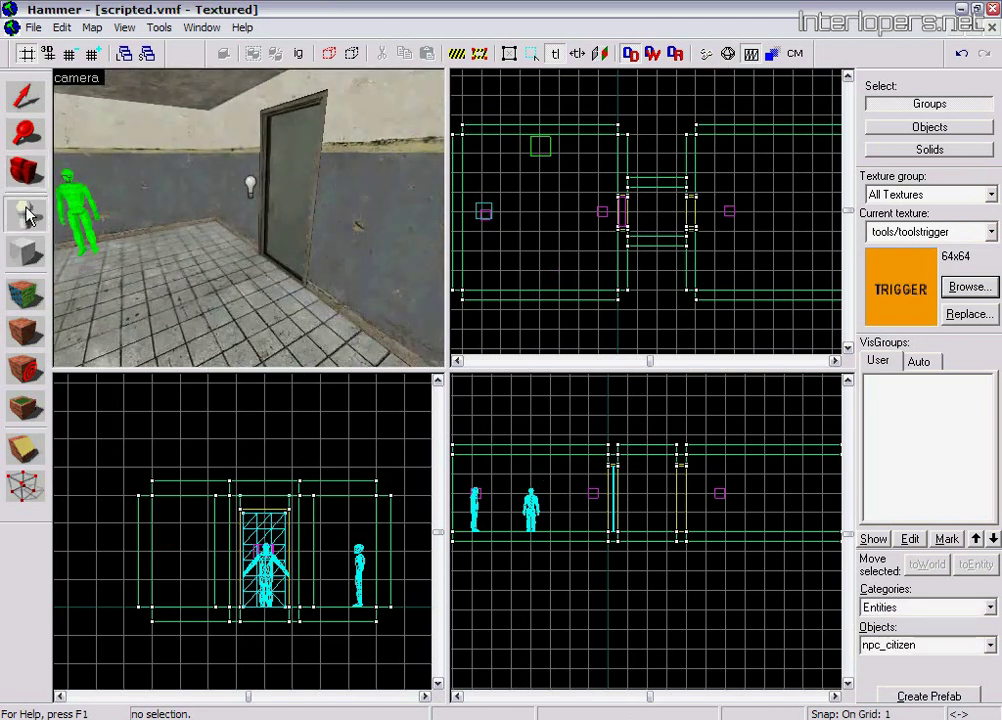
{"action": "left_click", "coordinate": [990, 646]}
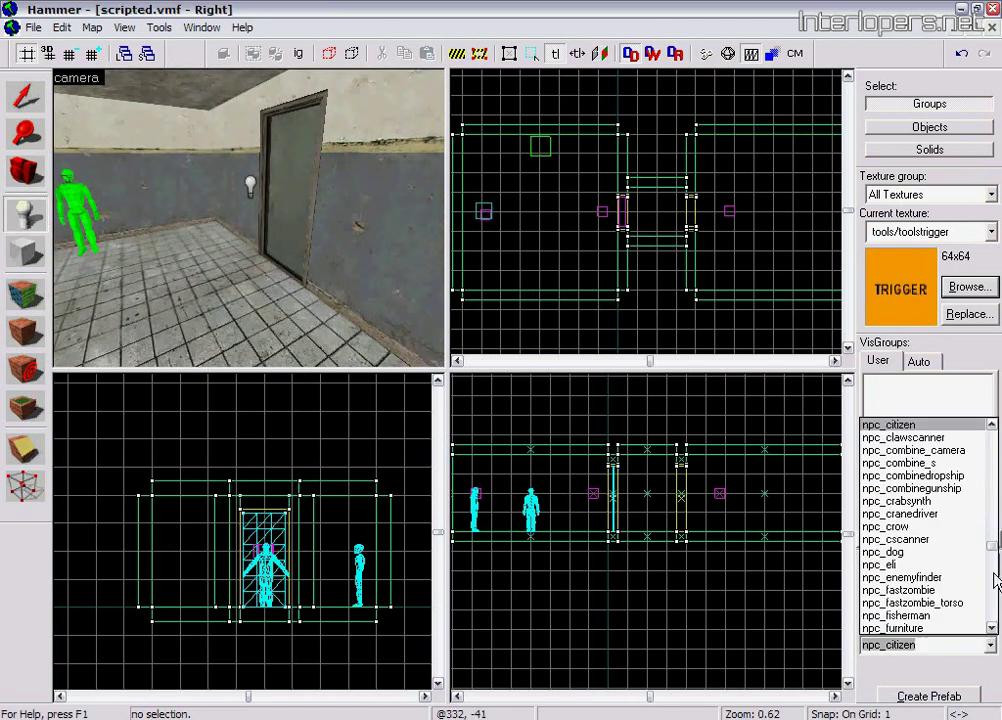
{"action": "left_click_drag", "start_coordinate": [995, 552], "coordinate": [995, 622]}
{"action": "left_click", "coordinate": [925, 520]}
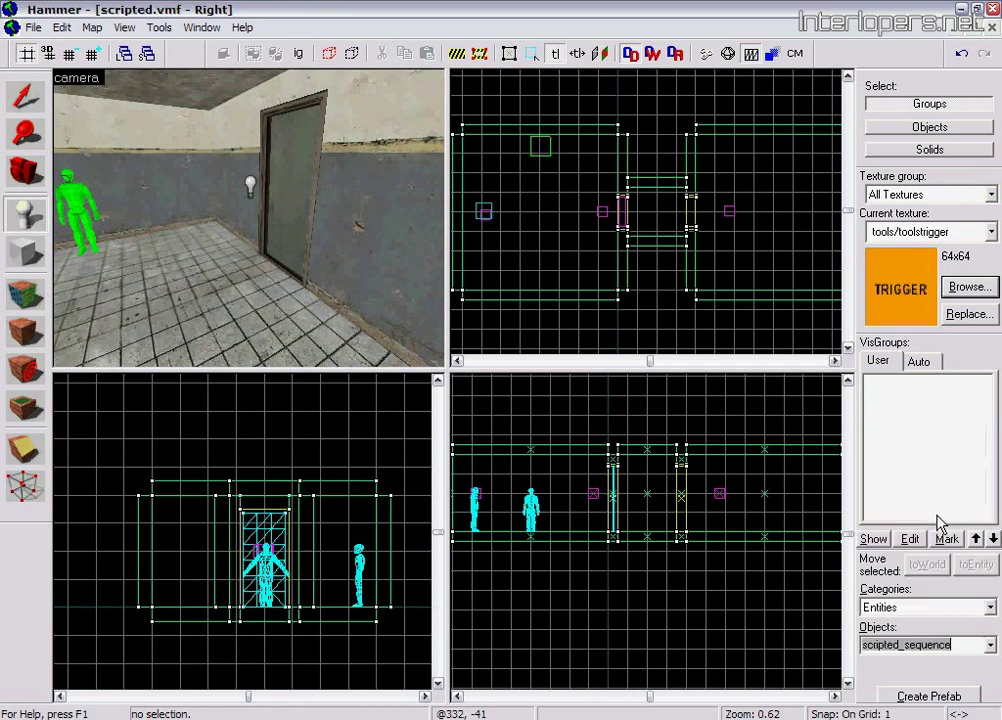
{"action": "left_click", "coordinate": [249, 285]}
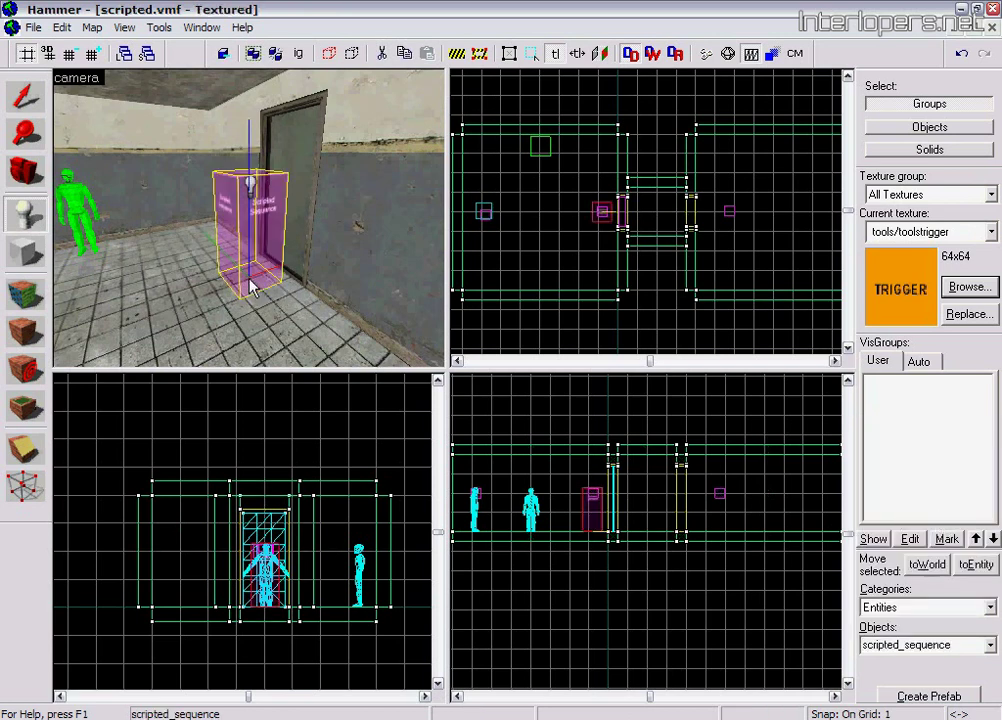
- Move the scripted_sequence about 13 units closer to the door in the top view and deselect it
{"action": "left_click", "coordinate": [24, 94]}
{"action": "scroll", "coordinate": [590, 224], "scroll_direction": "up", "scroll_amount": 4}
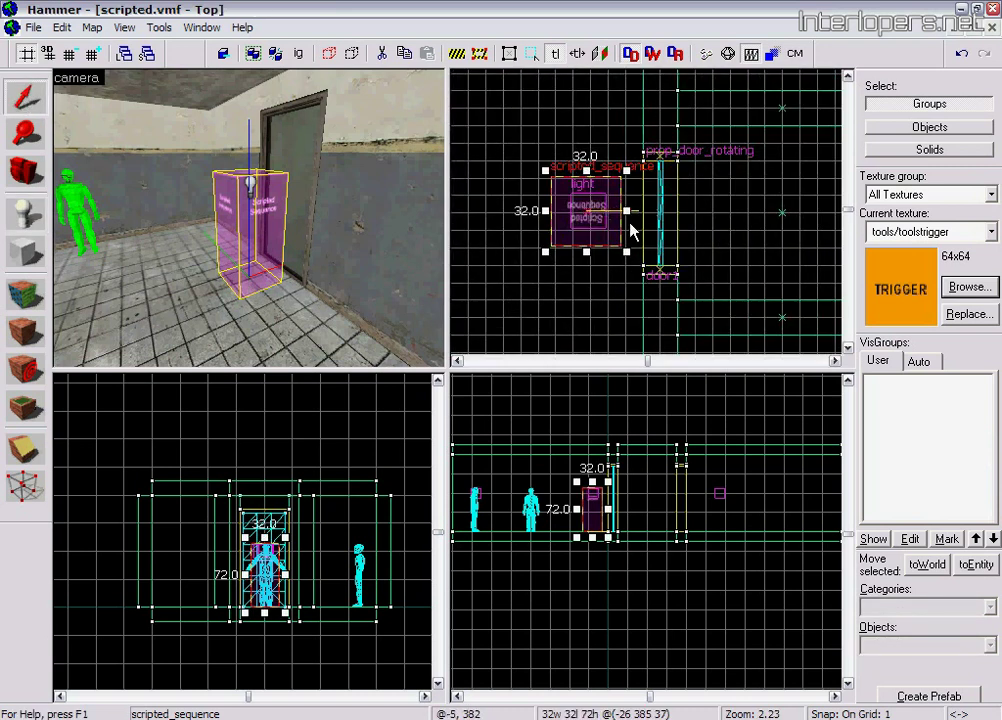
{"action": "scroll", "coordinate": [662, 246], "scroll_direction": "up", "scroll_amount": 1}
{"action": "scroll", "coordinate": [653, 230], "scroll_direction": "down", "scroll_amount": 1}
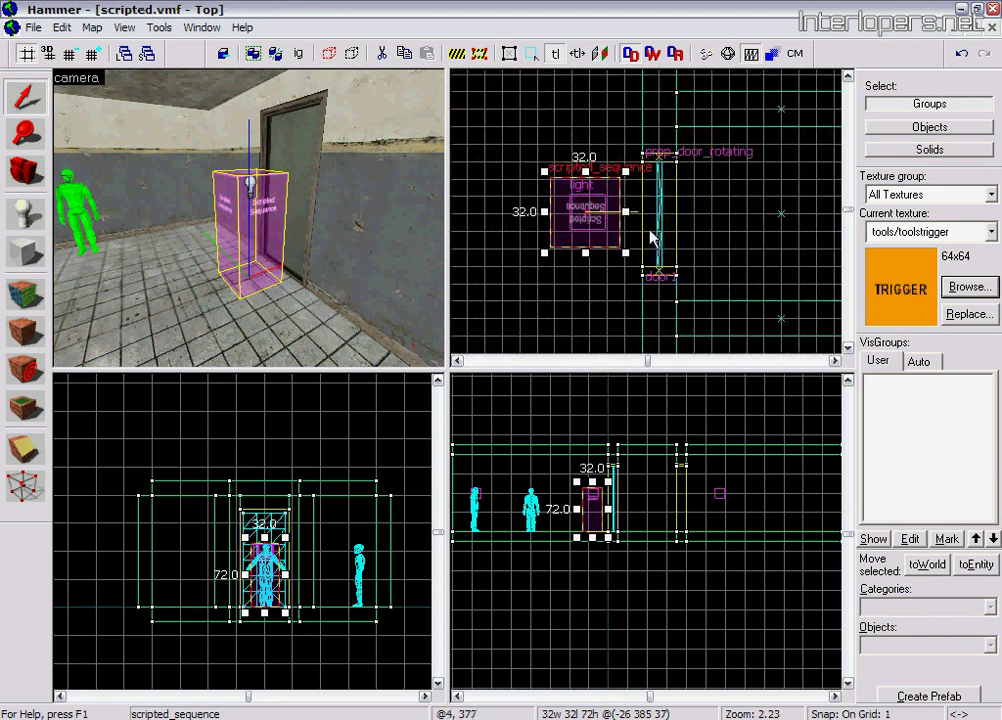
{"action": "left_click_drag", "start_coordinate": [575, 210], "coordinate": [610, 202]}
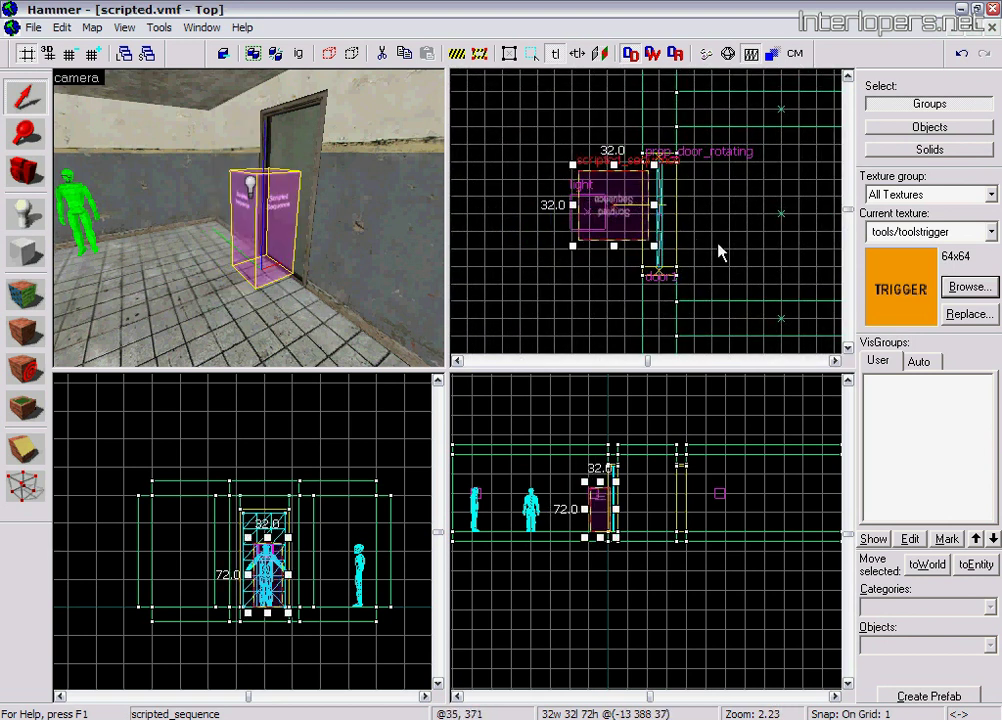
{"action": "key", "text": "Escape"}
- Open the scripted_sequence's properties, name it "script1" and apply the change
{"action": "left_click", "coordinate": [36, 172]}
{"action": "left_click_drag", "start_coordinate": [249, 219], "coordinate": [249, 219]}
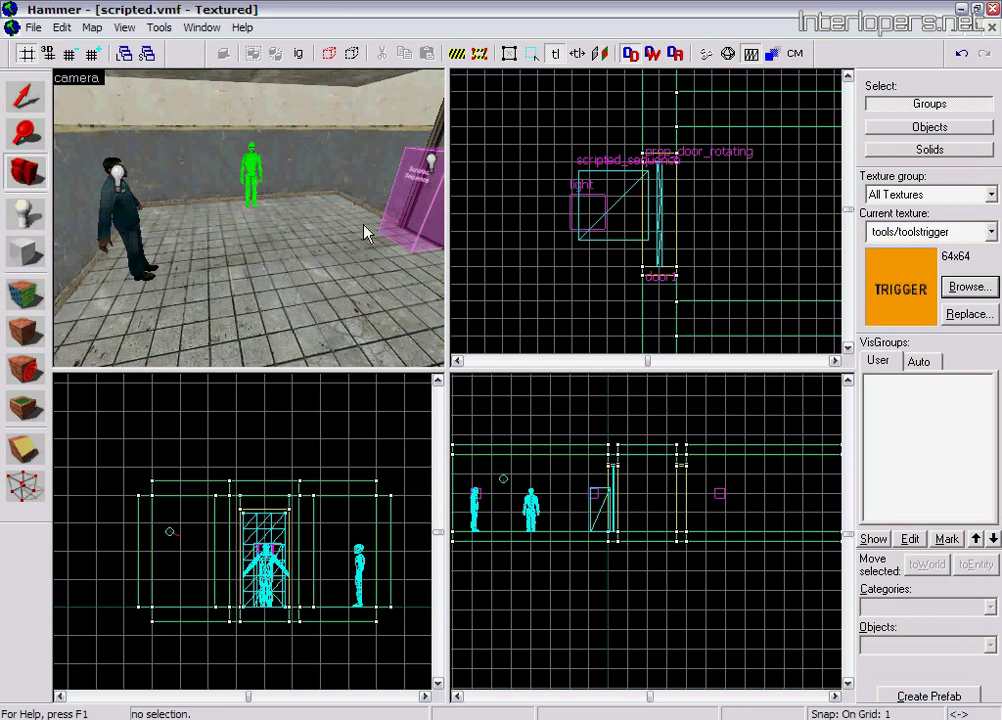
{"action": "left_click_drag", "start_coordinate": [188, 207], "coordinate": [249, 219]}
{"action": "left_click", "coordinate": [14, 100]}
{"action": "double_click", "coordinate": [403, 273]}
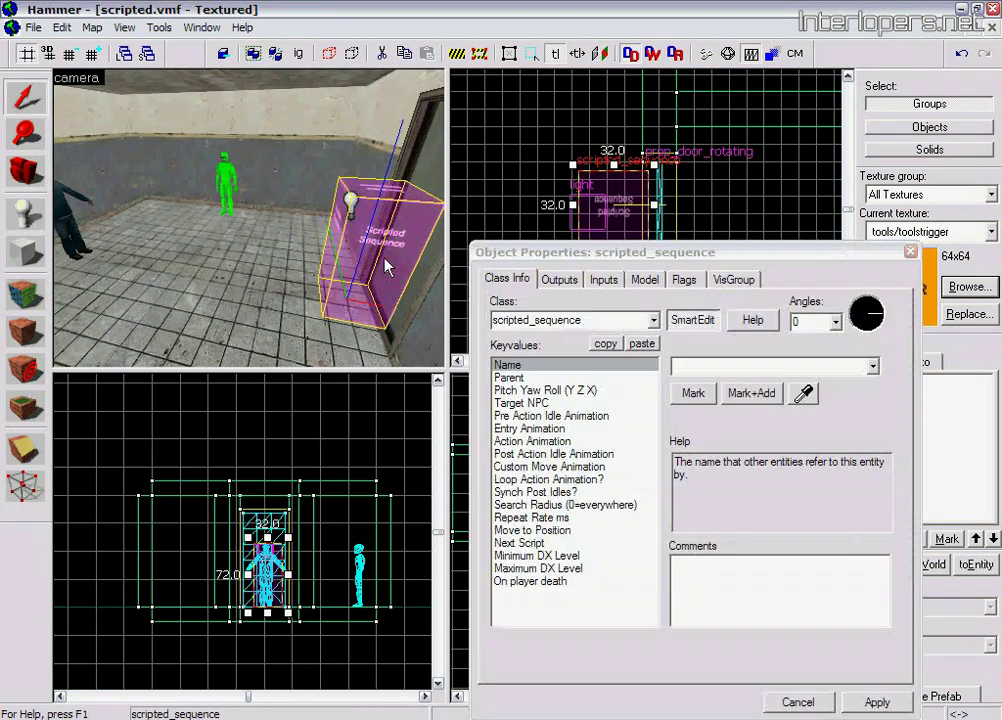
{"action": "left_click", "coordinate": [701, 367]}
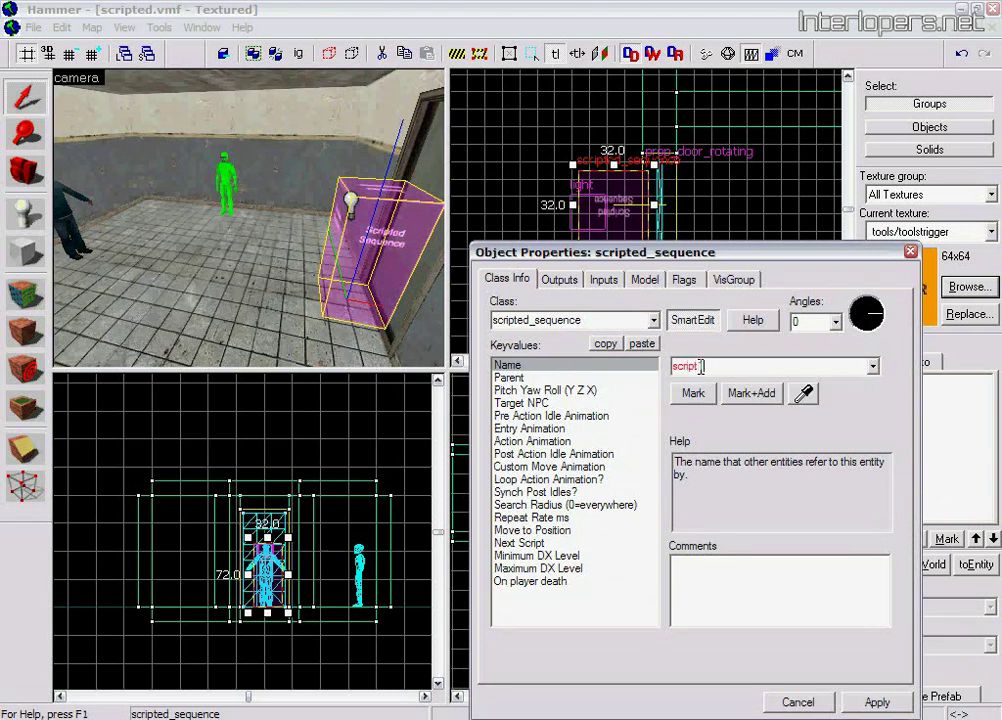
{"action": "left_click", "coordinate": [876, 702]}
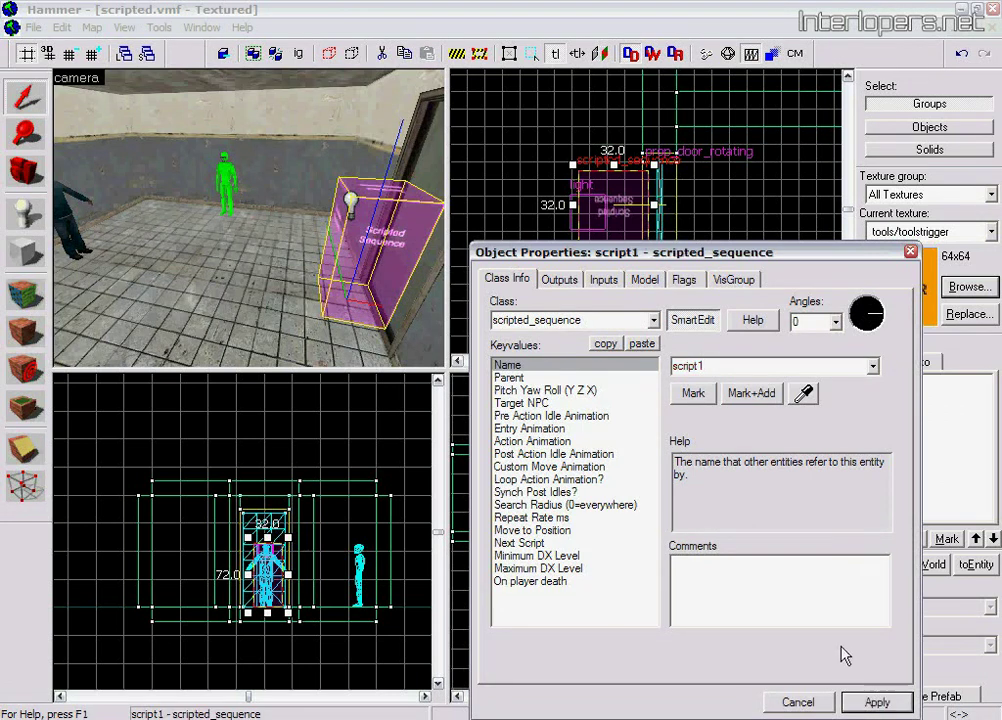
- Set script1's Target NPC to "jeff" by picking the citizen in the camera view, and apply it
{"action": "left_click", "coordinate": [540, 403]}
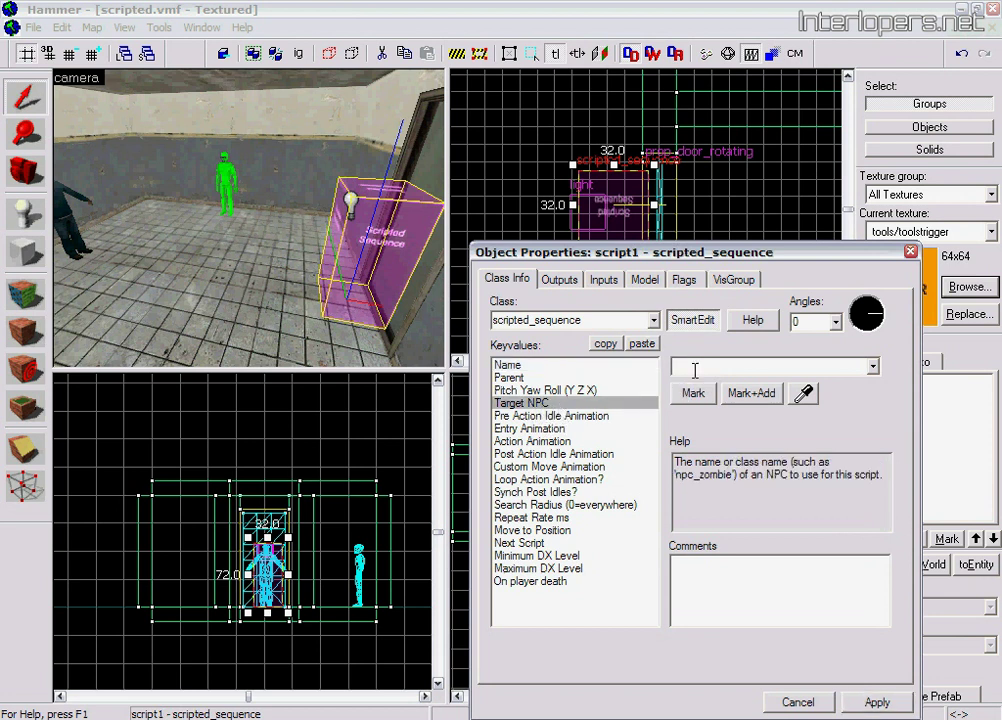
{"action": "left_click", "coordinate": [805, 397]}
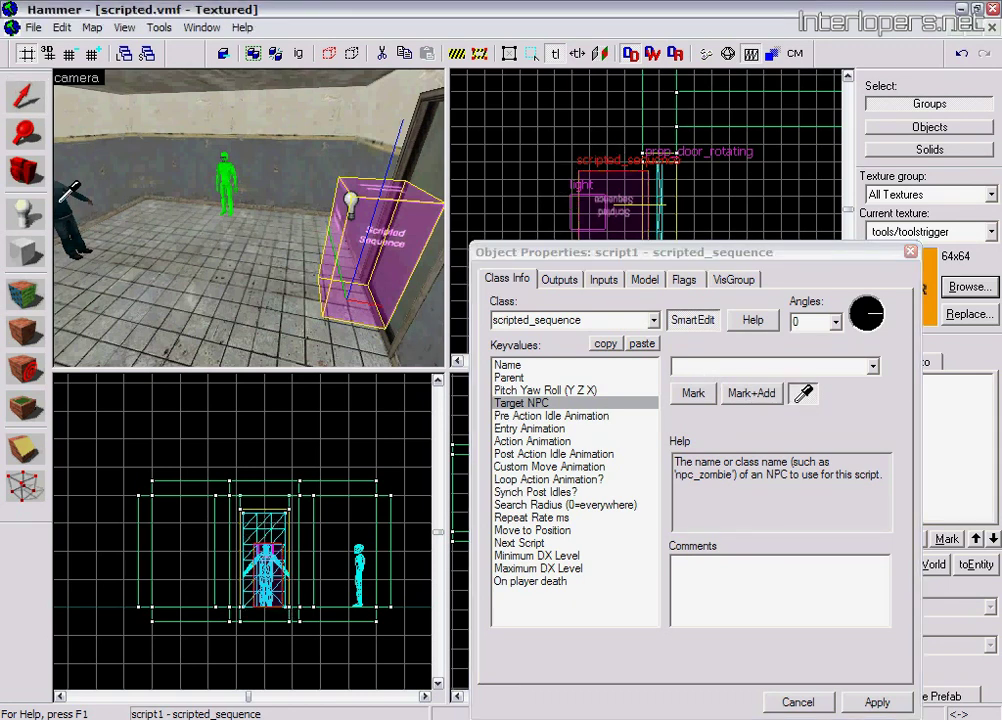
{"action": "left_click", "coordinate": [64, 196]}
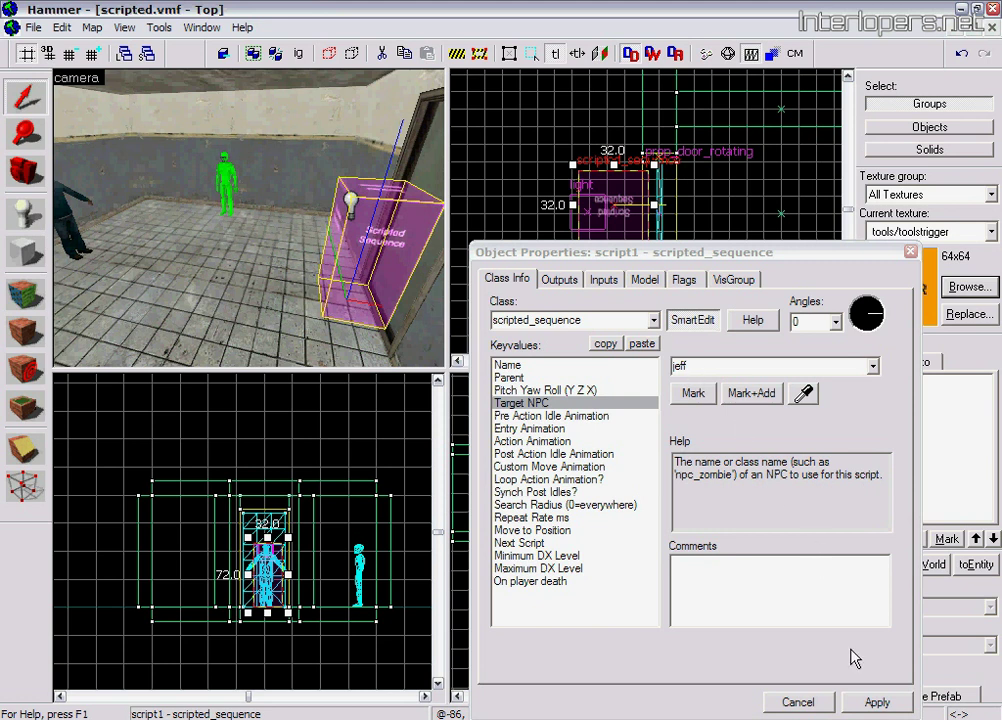
{"action": "left_click", "coordinate": [875, 703]}
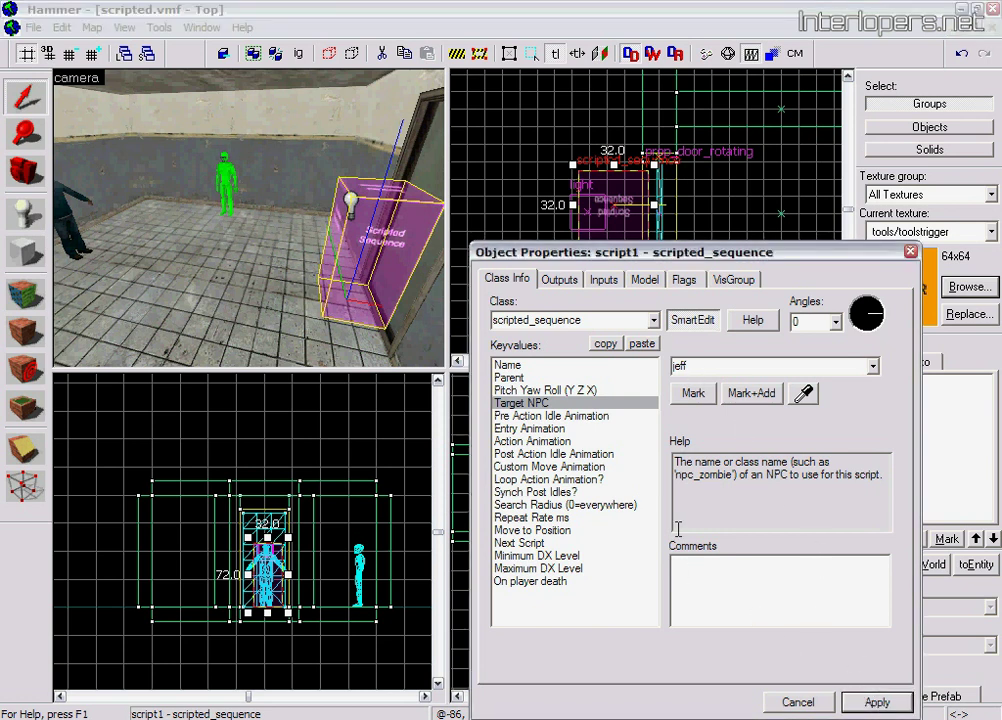
- Open the citizen's model settings and choose the Open_door_away sequence to preview it in the camera view
{"action": "left_click", "coordinate": [523, 442]}
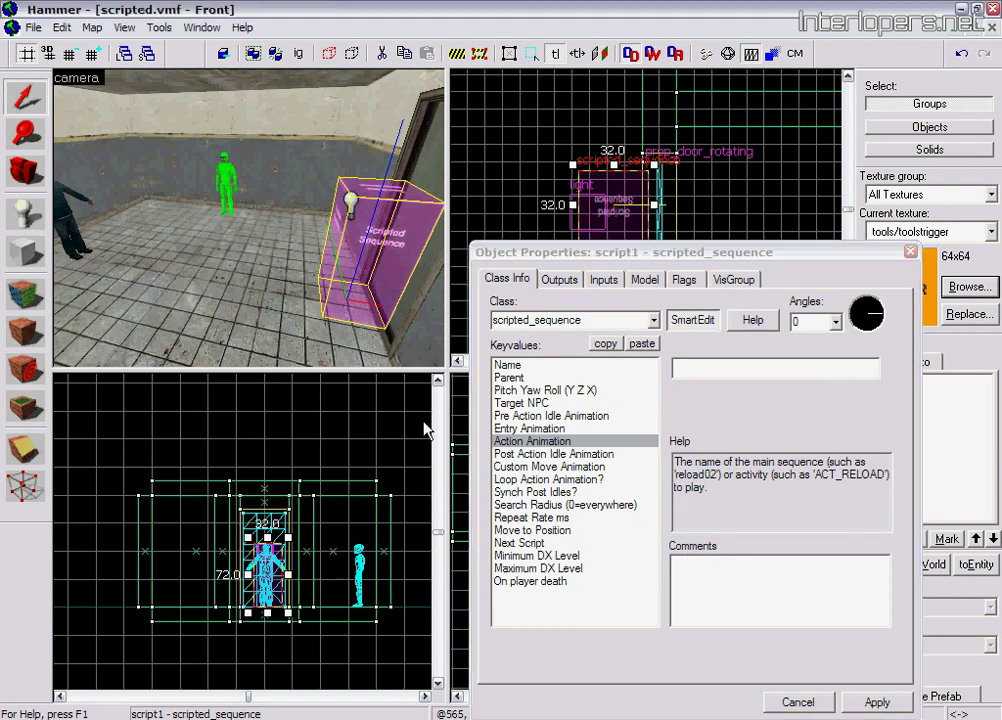
{"action": "left_click", "coordinate": [27, 171]}
{"action": "left_click_drag", "start_coordinate": [250, 219], "coordinate": [247, 219]}
{"action": "left_click", "coordinate": [27, 92]}
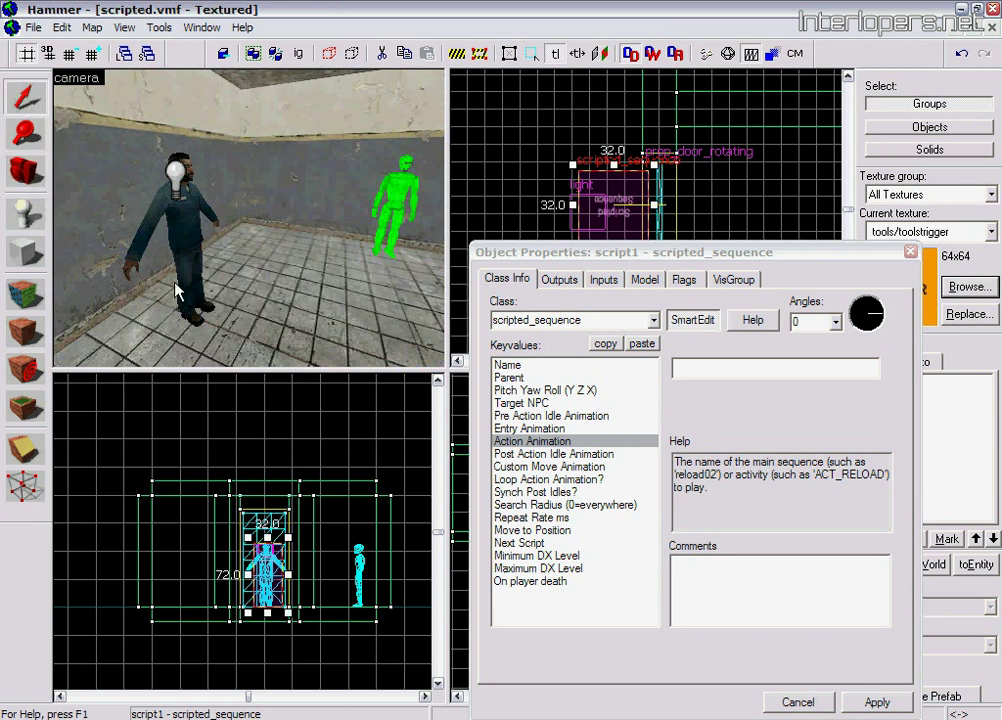
{"action": "left_click", "coordinate": [193, 238]}
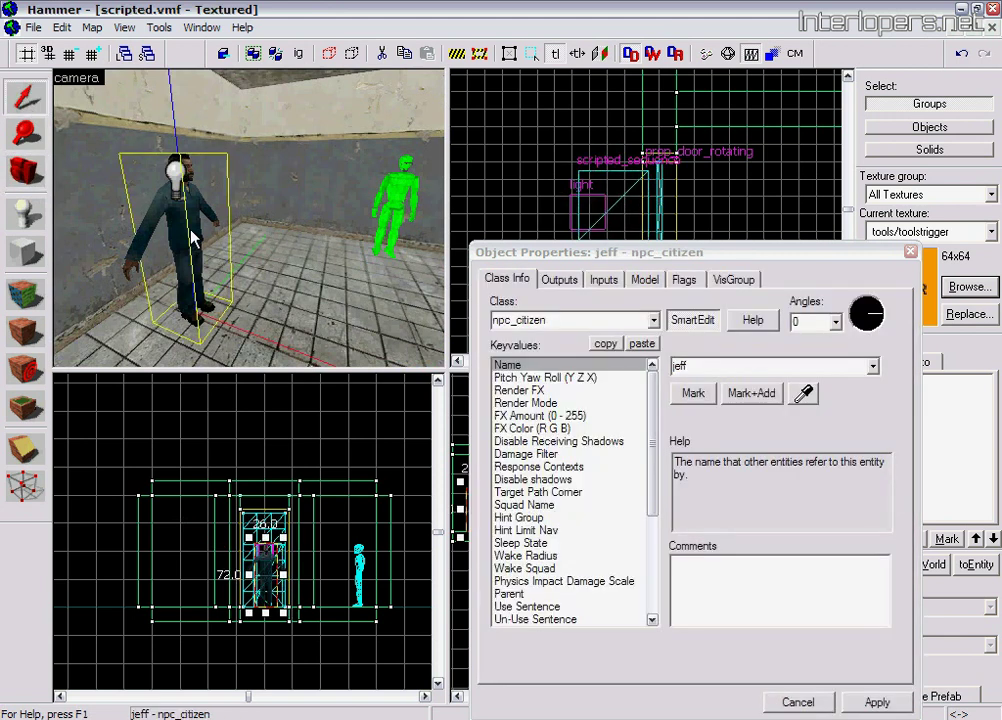
{"action": "left_click", "coordinate": [652, 279]}
{"action": "left_click", "coordinate": [735, 311]}
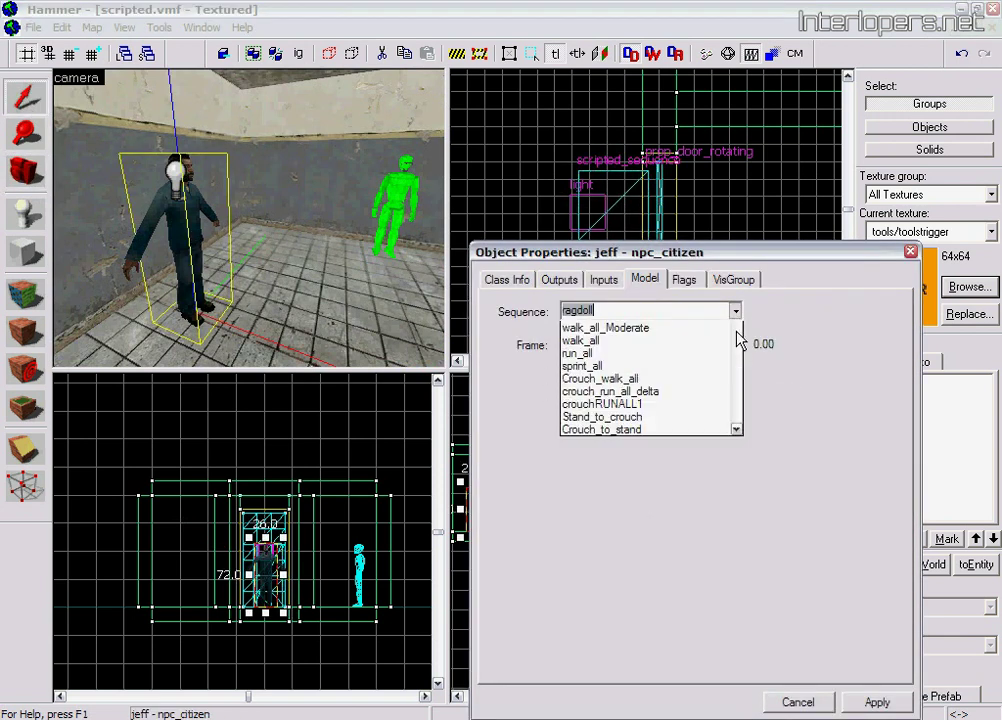
{"action": "mouse_move", "coordinate": [741, 345]}
{"action": "left_mouse_down"}
{"action": "mouse_move", "coordinate": [741, 372]}
{"action": "mouse_move", "coordinate": [738, 336]}
{"action": "left_mouse_up"}
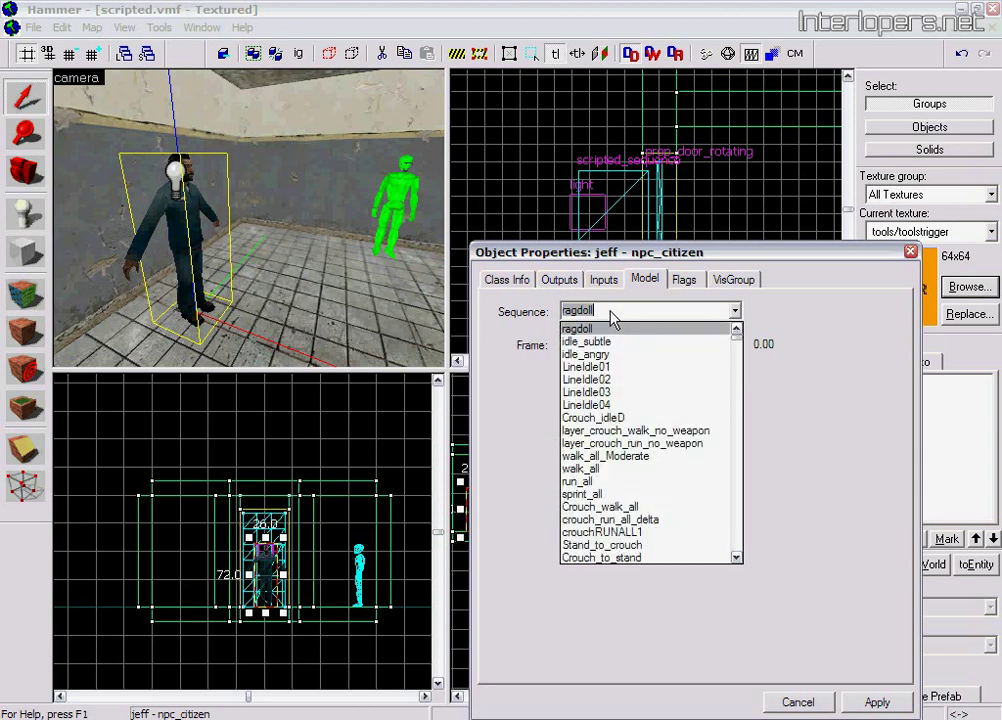
{"action": "type", "text": "Open"}
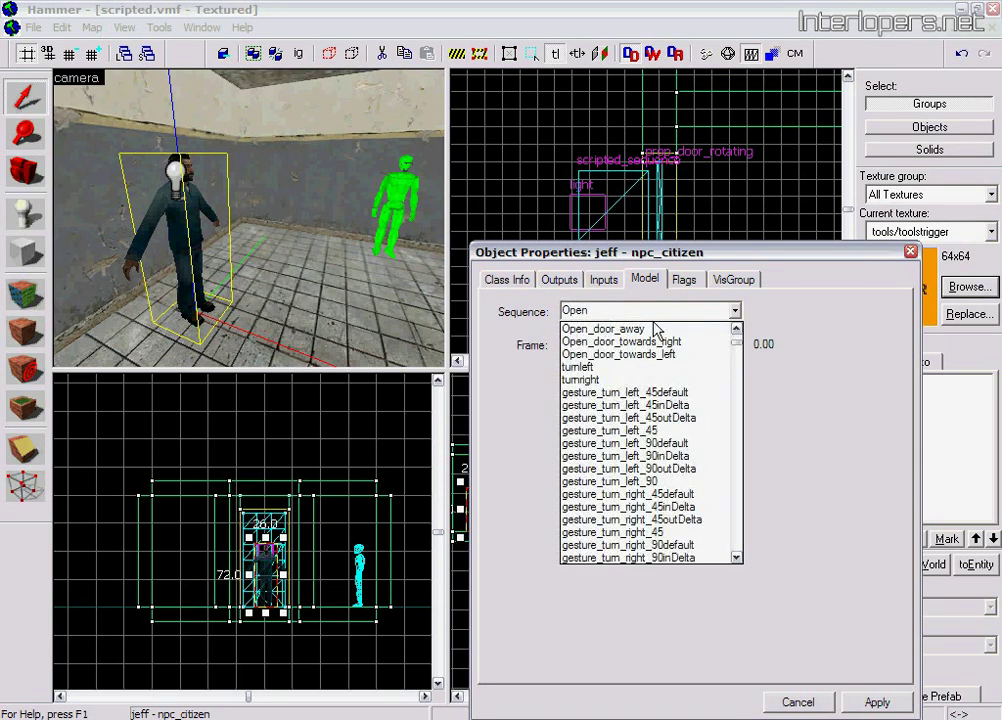
{"action": "left_click", "coordinate": [655, 329]}
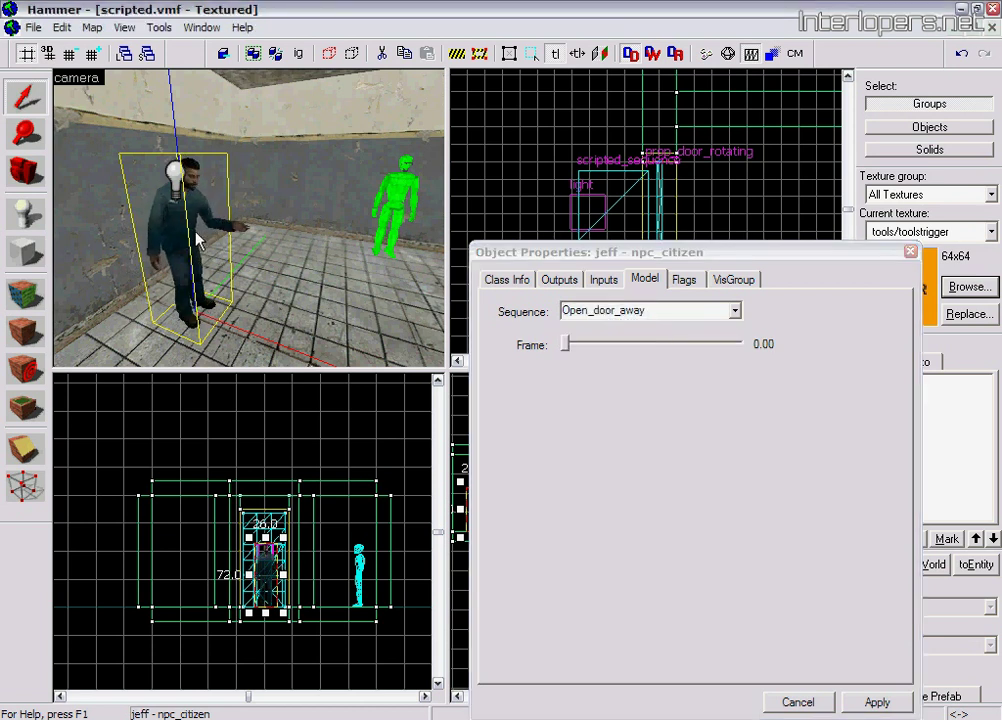
- Copy the sequence name Open_door_away, then return the citizen's model sequence to ragdoll and close its properties
{"action": "left_click_drag", "start_coordinate": [649, 315], "coordinate": [555, 312]}
{"action": "right_click", "coordinate": [600, 308]}
{"action": "left_click", "coordinate": [631, 359]}
{"action": "left_click", "coordinate": [735, 312]}
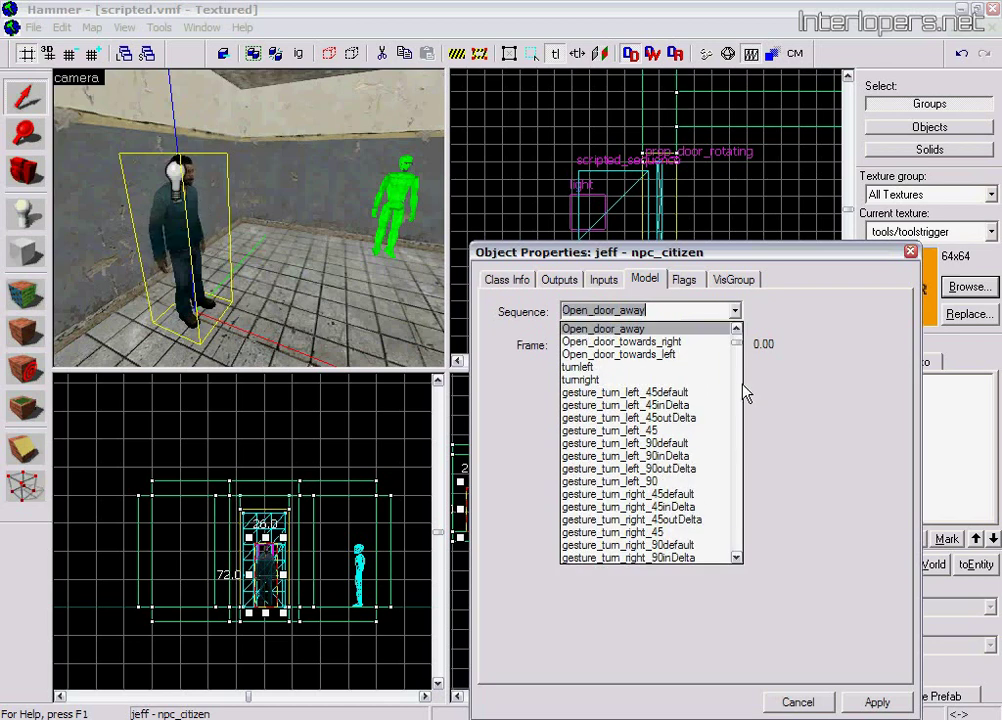
{"action": "scroll", "coordinate": [720, 370], "scroll_direction": "up", "scroll_amount": 10}
{"action": "left_click", "coordinate": [680, 330]}
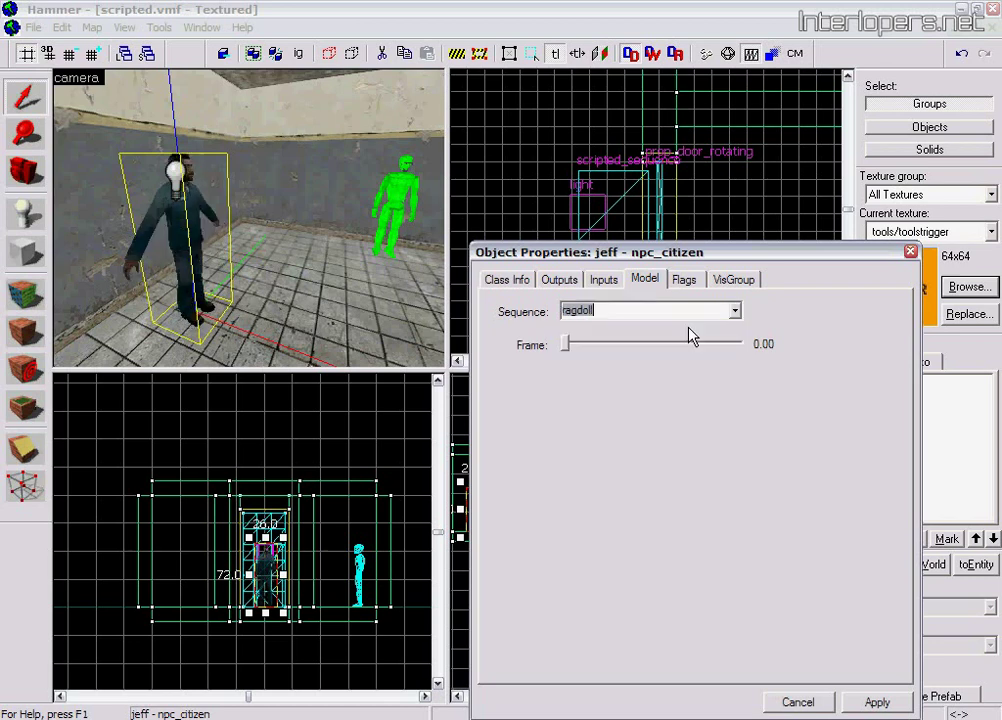
{"action": "left_click", "coordinate": [909, 254]}
{"action": "left_click", "coordinate": [727, 226]}
- Open script1's properties and set its Action Animation to the copied Open_door_away
{"action": "left_click", "coordinate": [27, 173]}
{"action": "mouse_move", "coordinate": [170, 212]}
{"action": "left_mouse_down"}
{"action": "mouse_move", "coordinate": [249, 219]}
{"action": "mouse_move", "coordinate": [183, 201]}
{"action": "left_mouse_up"}
{"action": "key", "text": "shift+s"}
{"action": "double_click", "coordinate": [330, 222]}
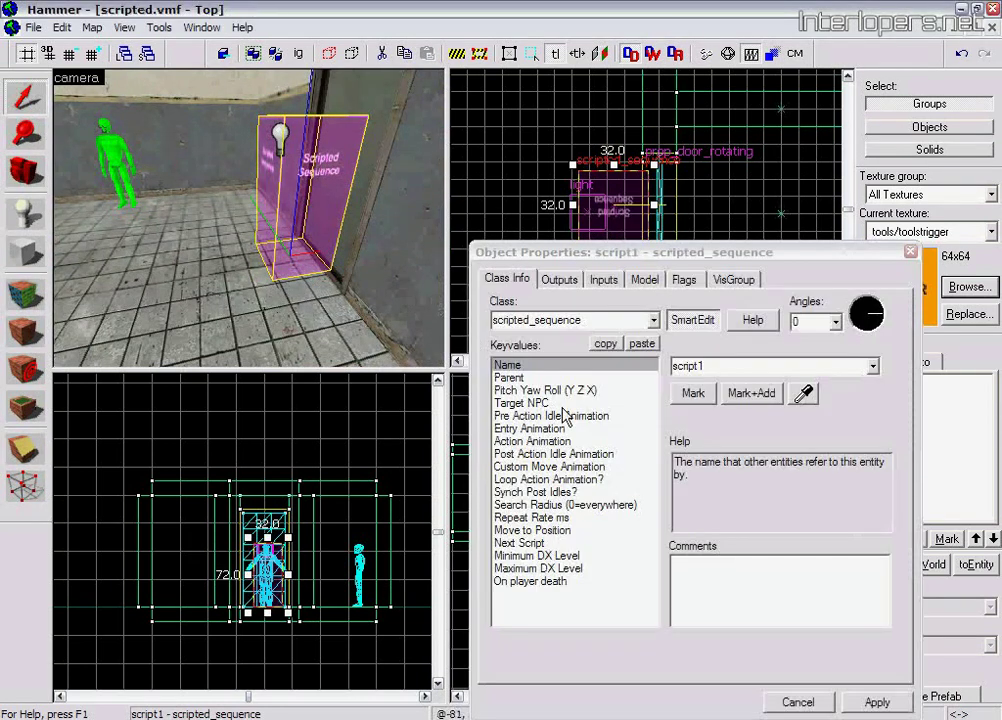
{"action": "left_click", "coordinate": [565, 441]}
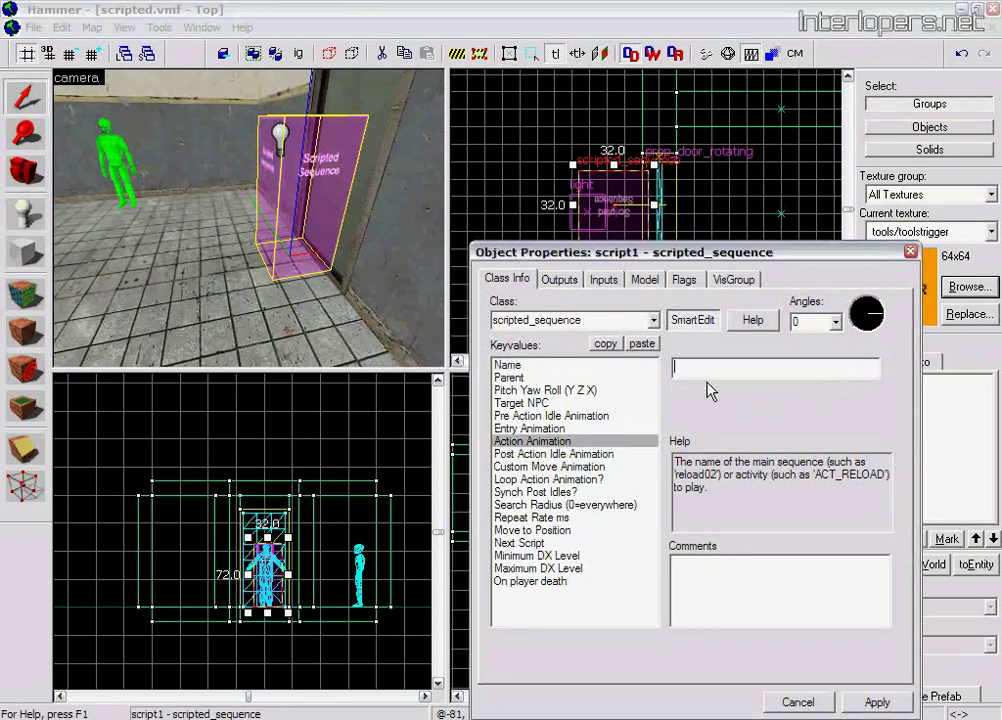
{"action": "right_click", "coordinate": [702, 368]}
{"action": "left_click", "coordinate": [712, 443]}
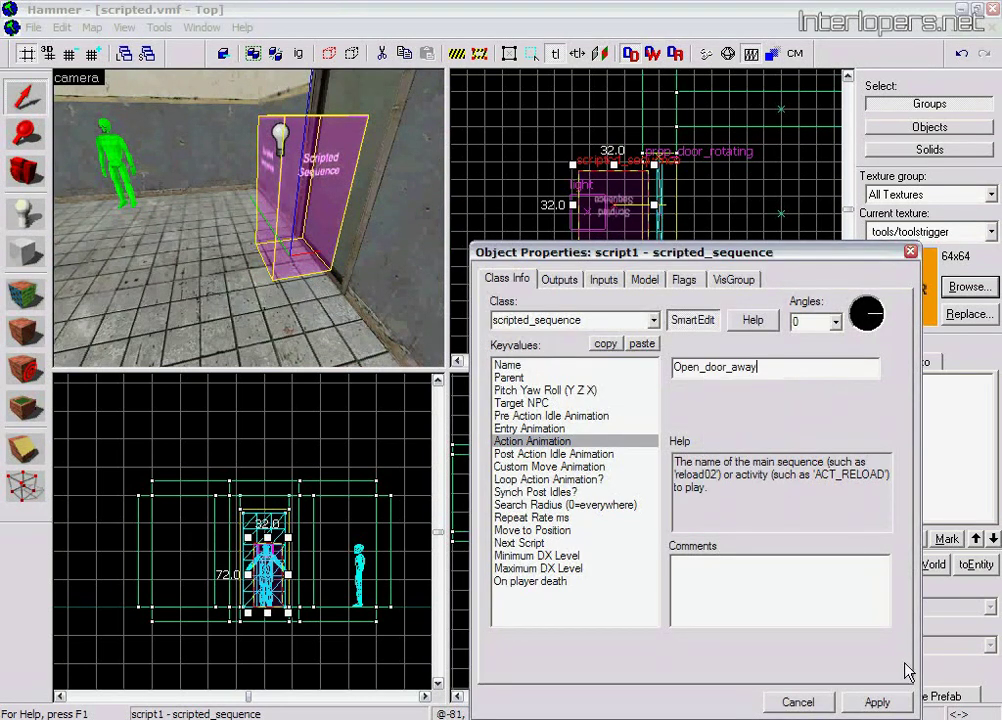
- Enable script1's No Interruptions and Override AI flags, then close its properties and deselect it
{"action": "left_click", "coordinate": [685, 280]}
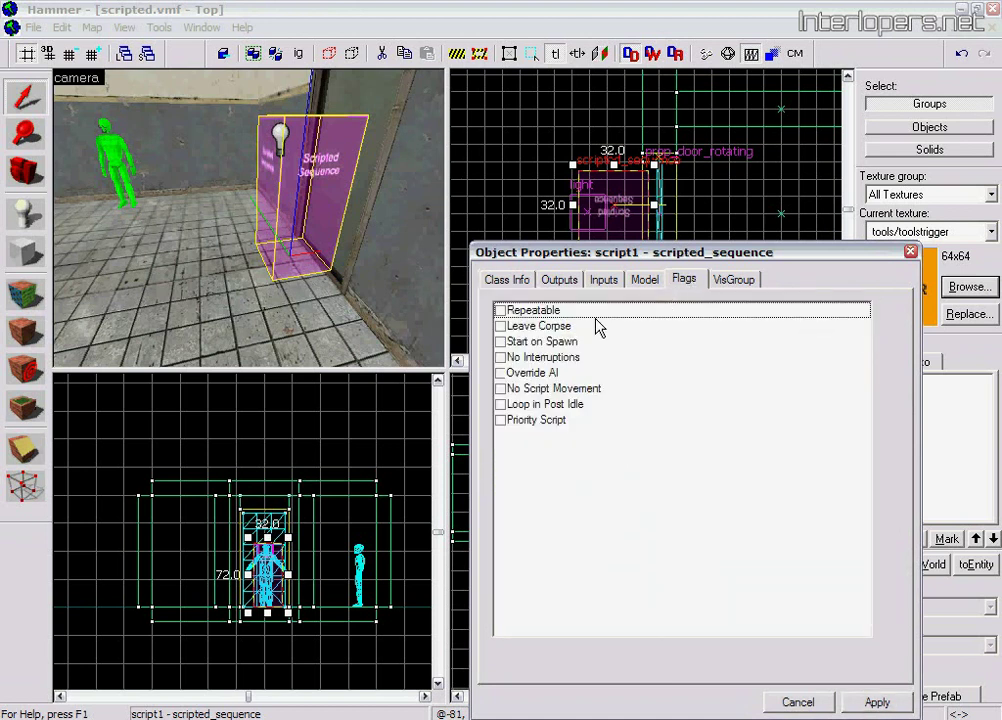
{"action": "left_click", "coordinate": [500, 357]}
{"action": "left_click", "coordinate": [501, 372]}
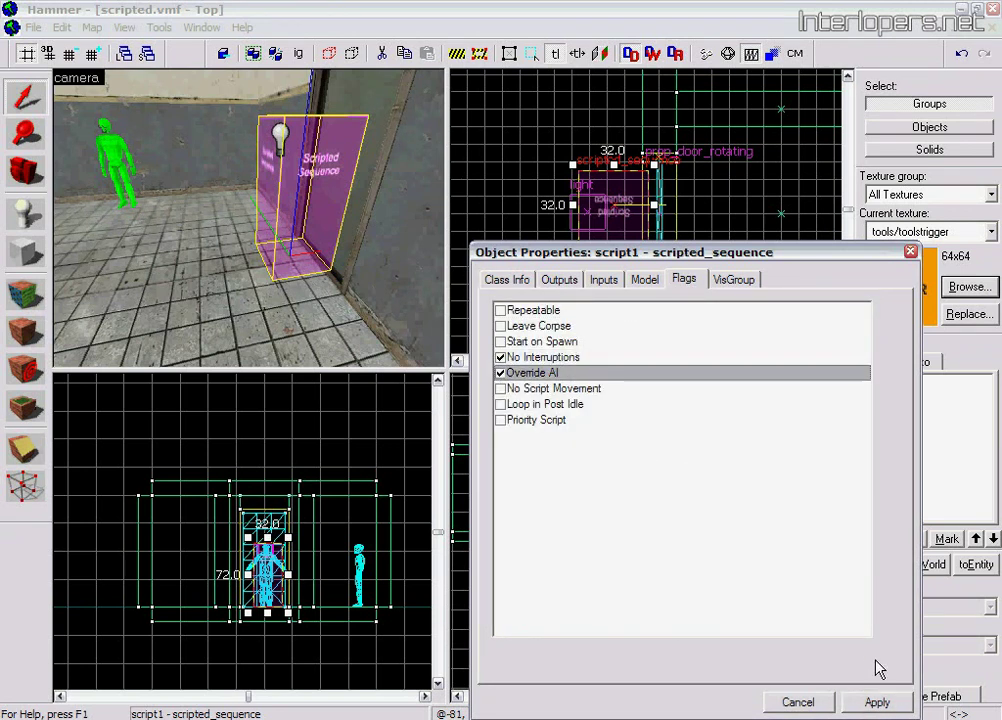
{"action": "left_click", "coordinate": [910, 251]}
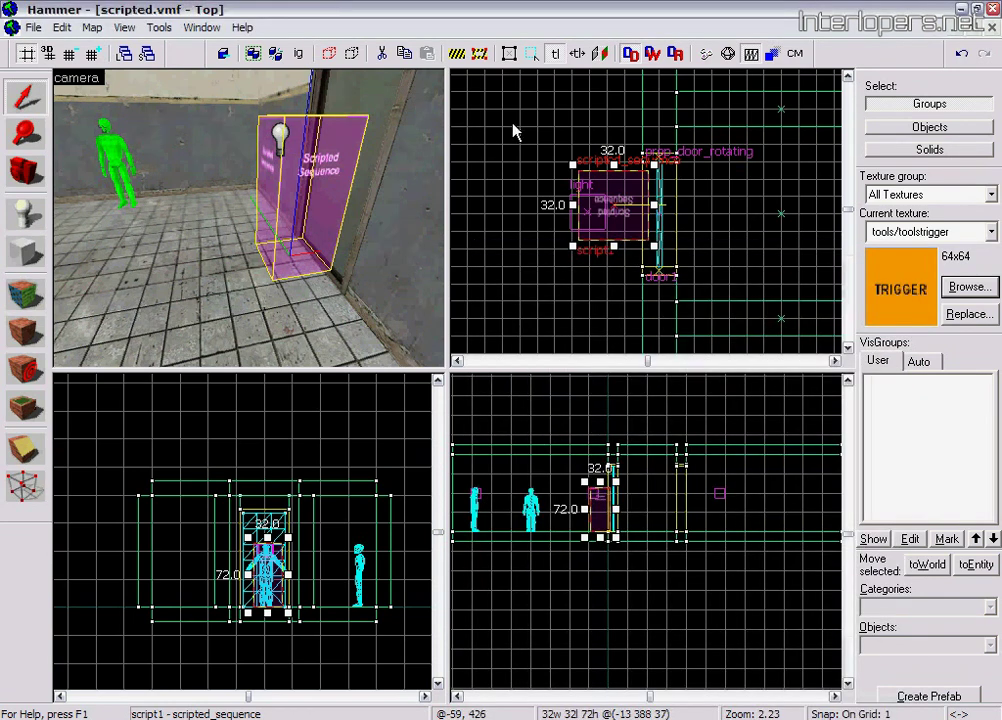
{"action": "left_click", "coordinate": [513, 124]}
- Examine the citizen's position relative to the scripted sequence and the door in the camera view
{"action": "left_click", "coordinate": [26, 171]}
{"action": "left_click_drag", "start_coordinate": [249, 218], "coordinate": [249, 218]}
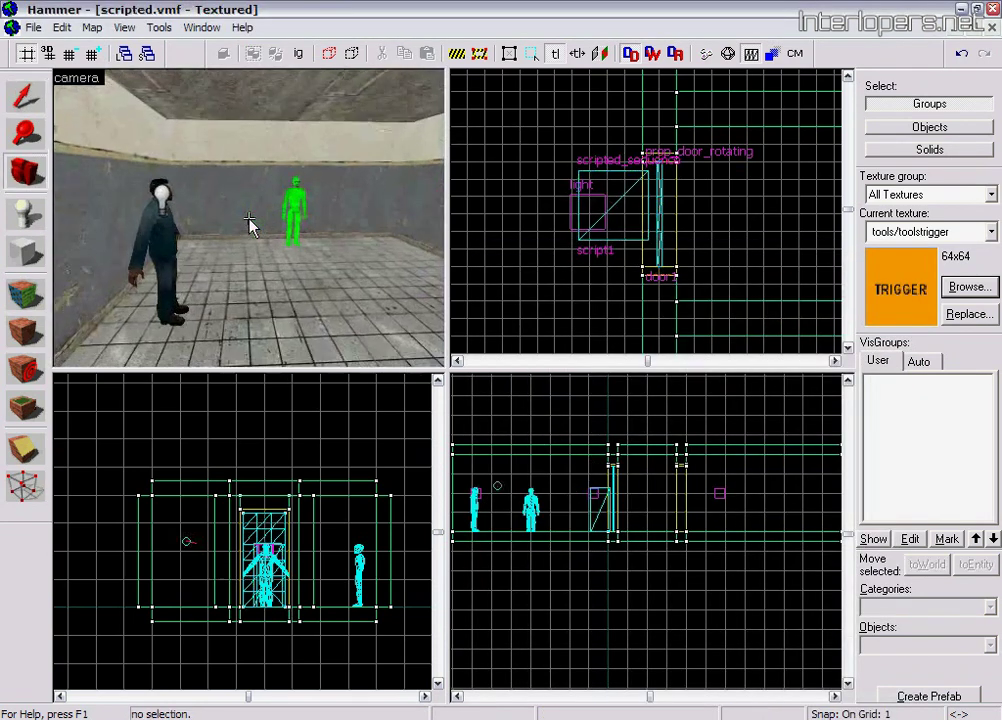
{"action": "key", "text": "Right"}
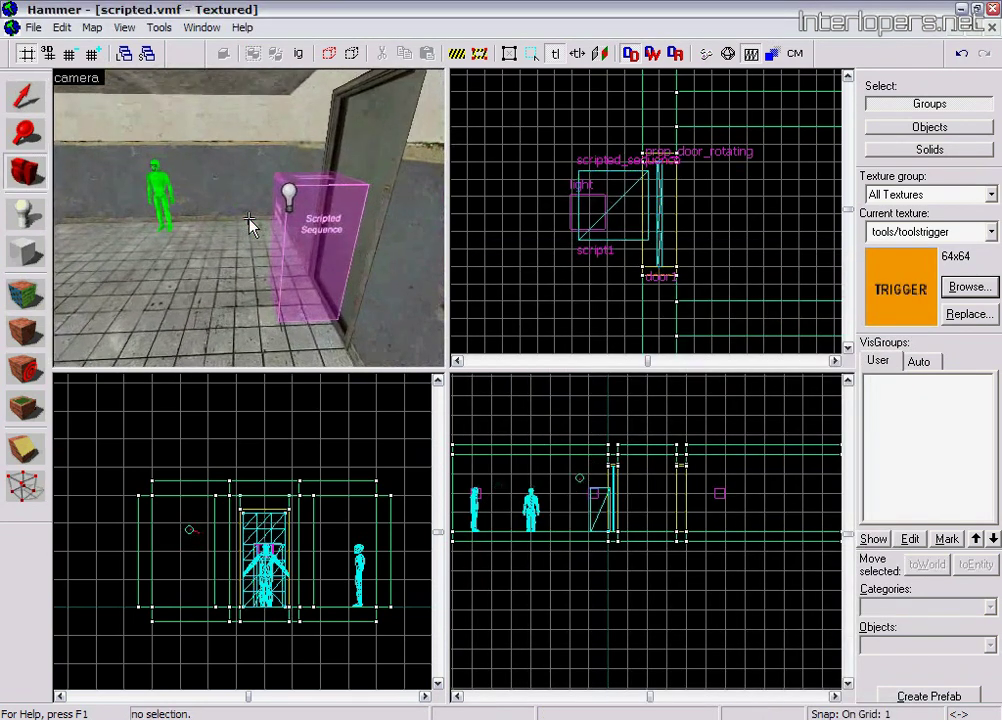
{"action": "key", "text": "Up"}
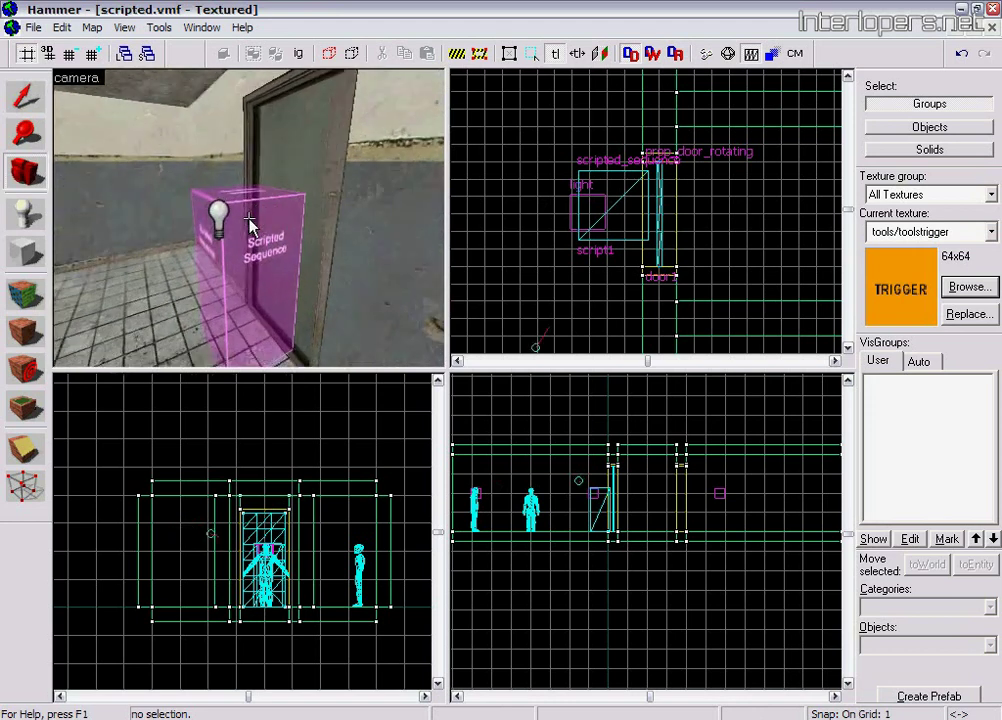
{"action": "left_click_drag", "start_coordinate": [249, 218], "coordinate": [249, 218]}
{"action": "key", "text": "s"}
{"action": "key", "text": "w"}
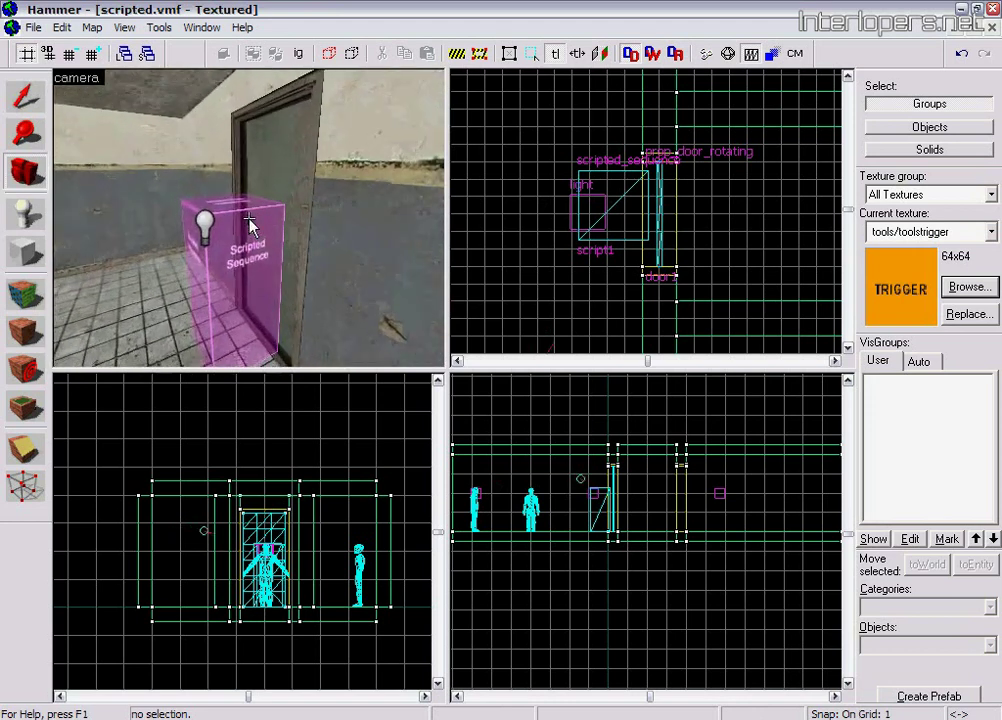
{"action": "key", "text": "Left"}
{"action": "key", "text": "Left"}
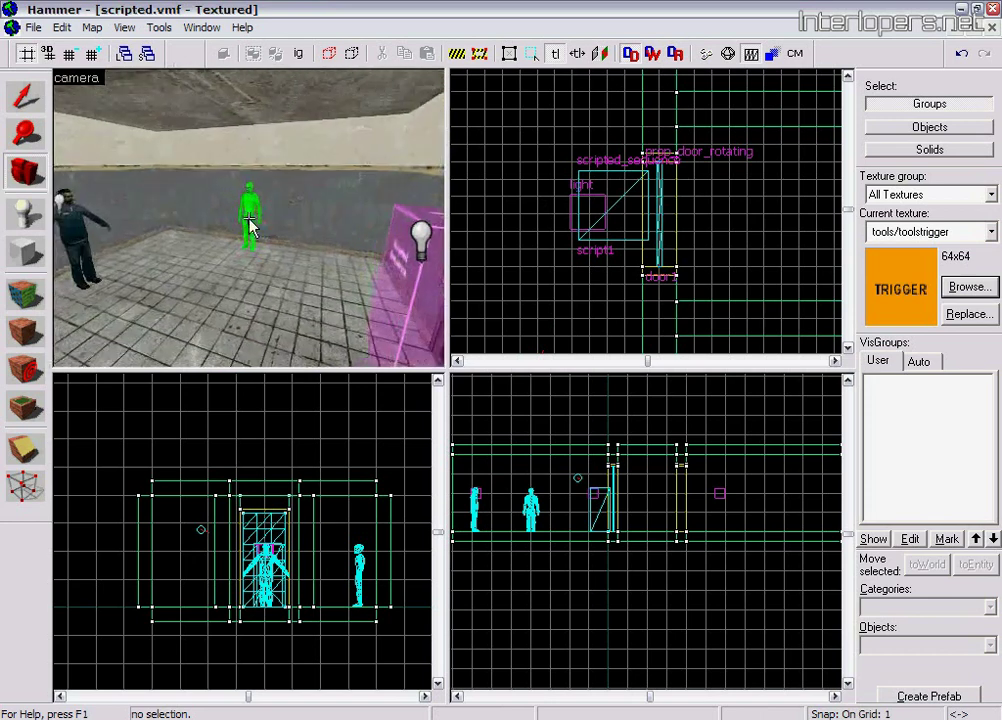
{"action": "key", "text": "Right"}
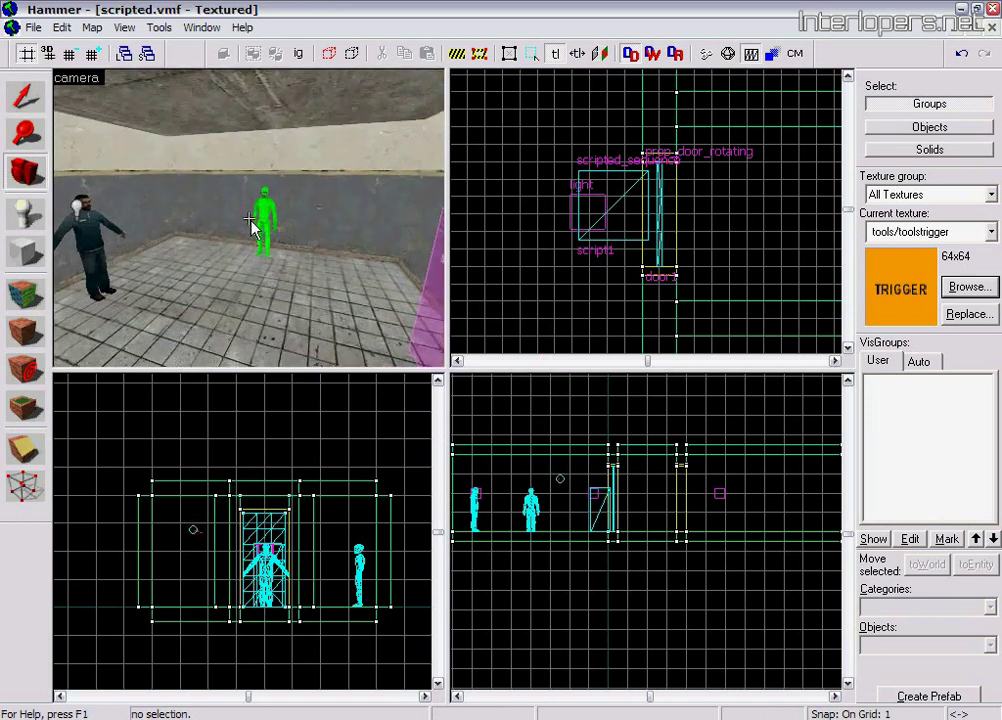
{"action": "key", "text": "w"}
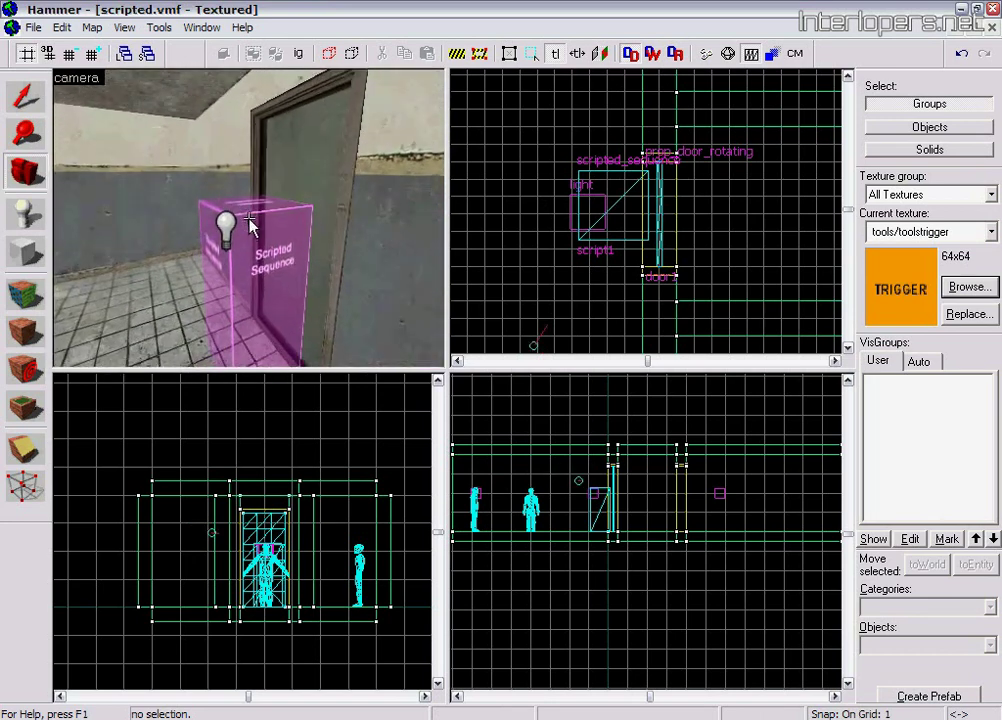
{"action": "key", "text": "s"}
- Open script1's properties and add an output that fires on OnBeginSequence
{"action": "key", "text": "shift+s"}
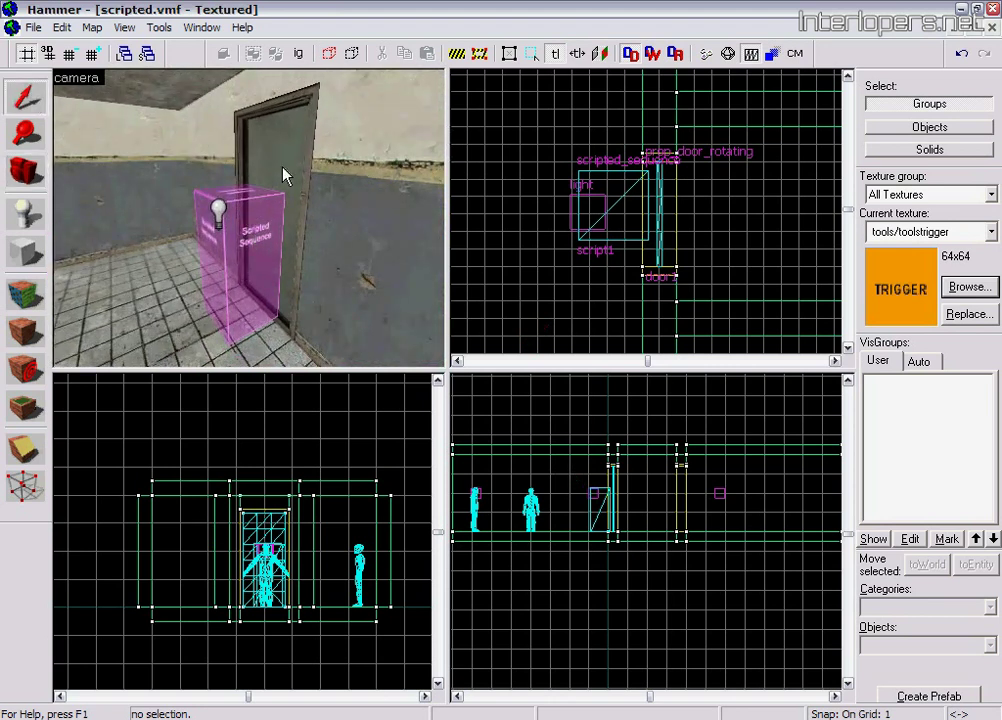
{"action": "left_click", "coordinate": [251, 261]}
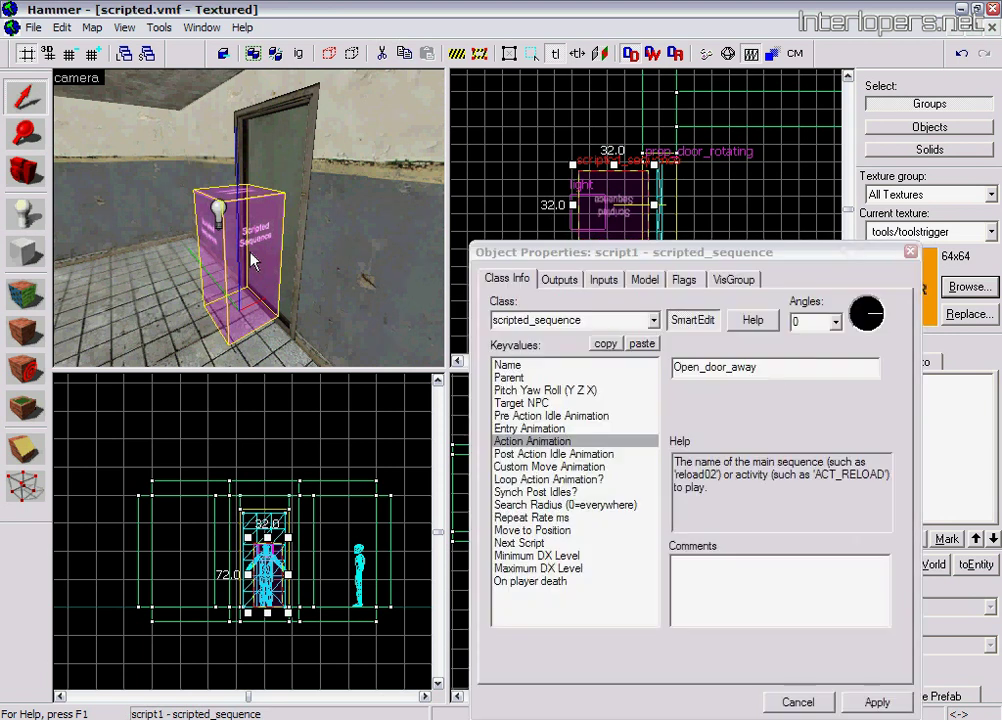
{"action": "left_click", "coordinate": [559, 279]}
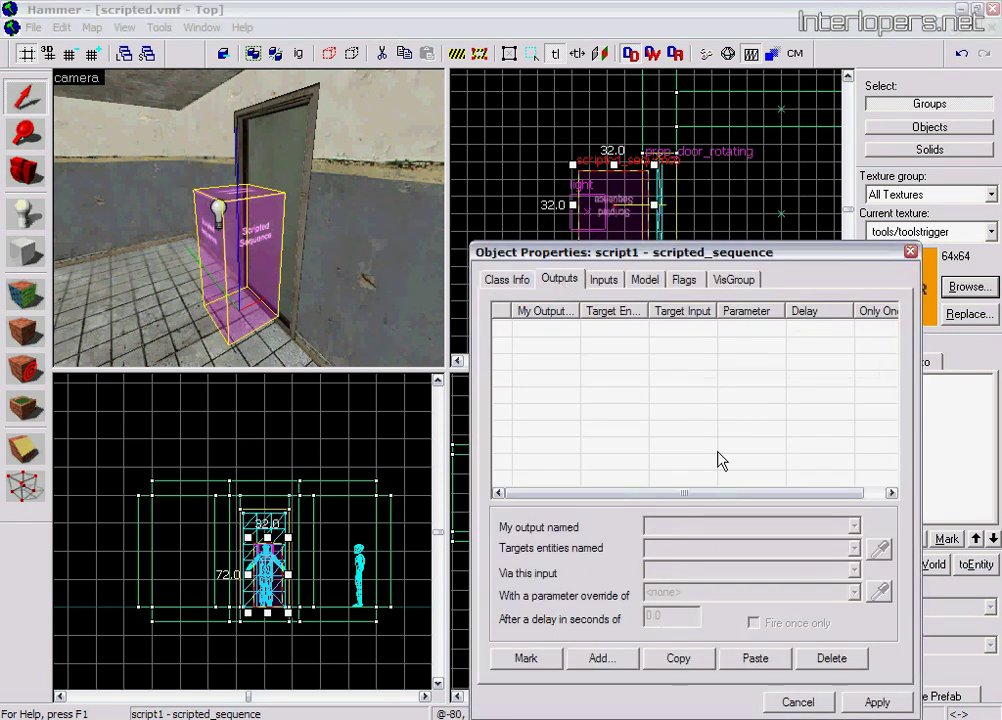
{"action": "left_click", "coordinate": [610, 660]}
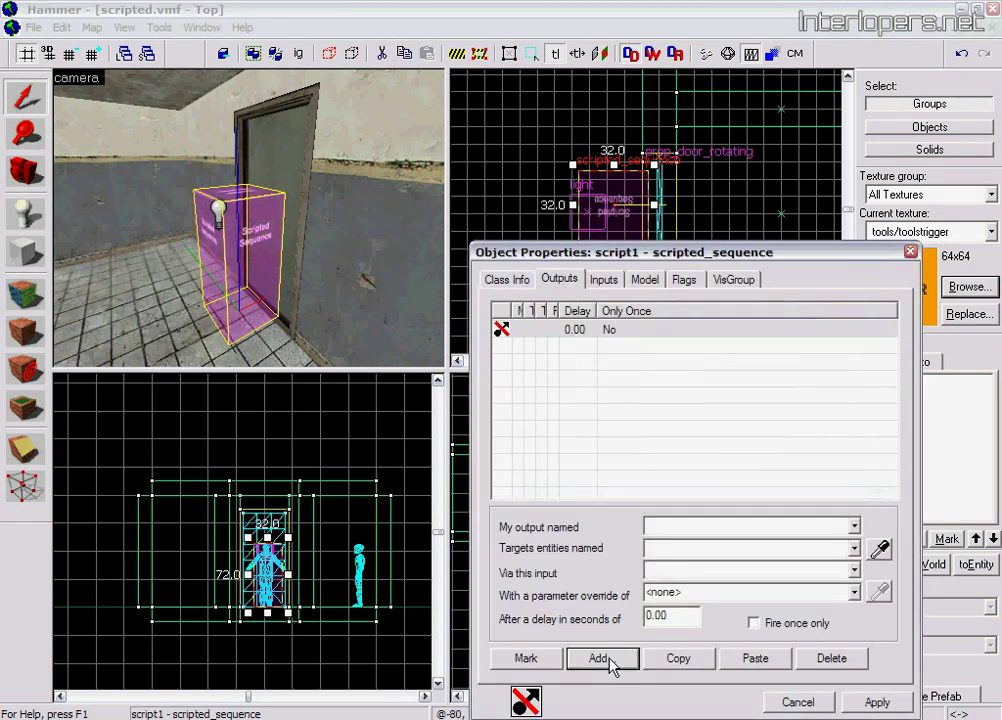
{"action": "left_click", "coordinate": [854, 526]}
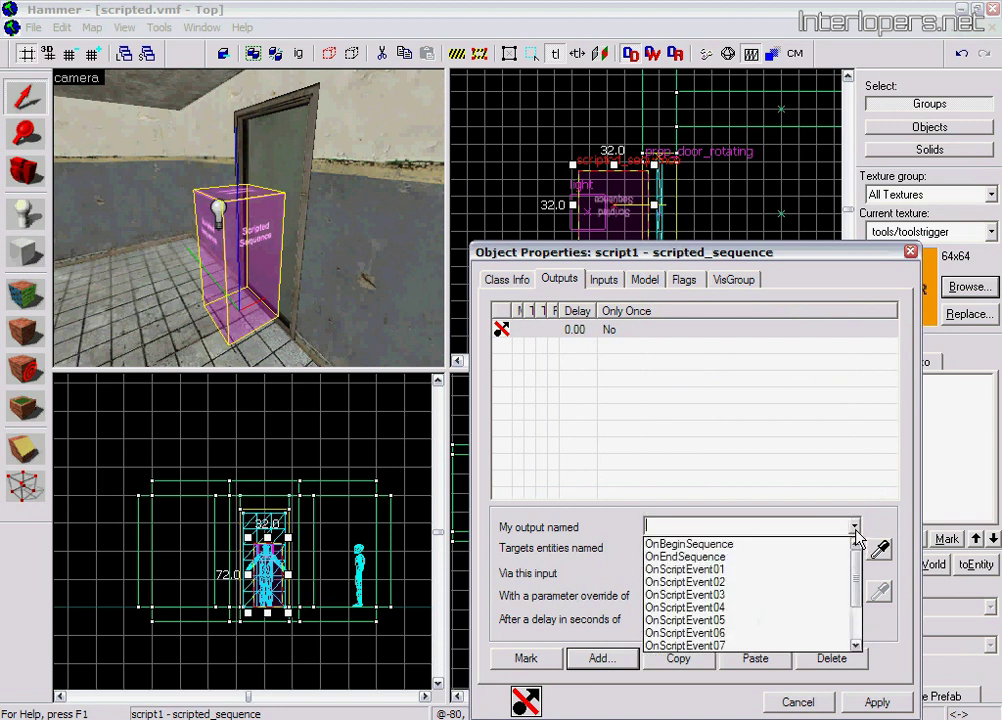
{"action": "left_click", "coordinate": [729, 545]}
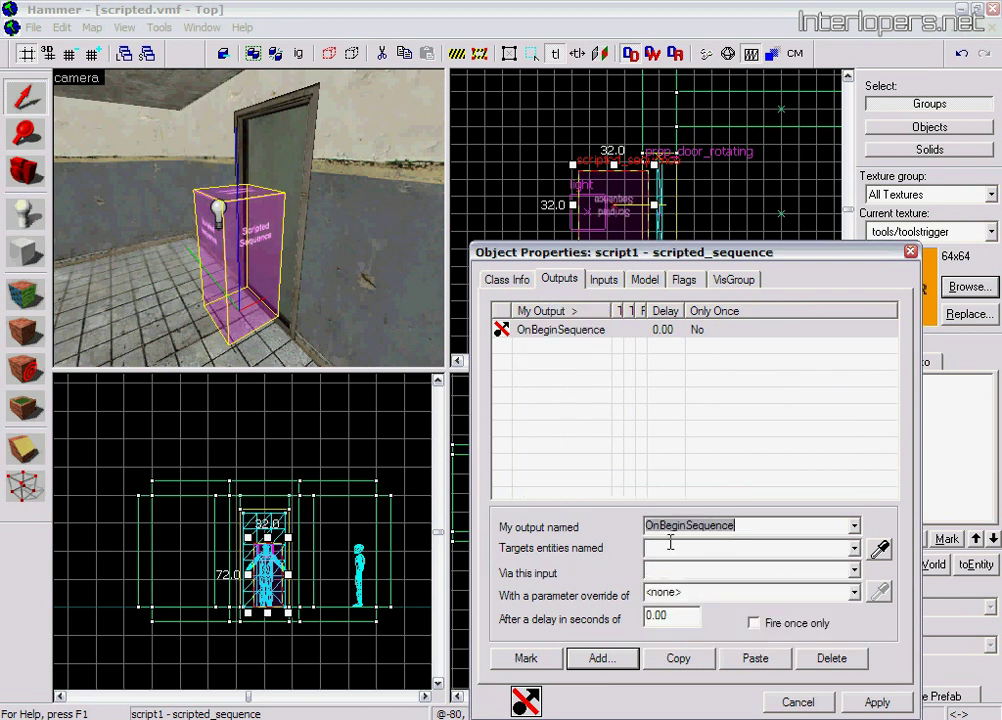
- Target the new output at door1 by picking the door in the camera view, with Open as its input
{"action": "left_click", "coordinate": [880, 549]}
{"action": "left_click", "coordinate": [292, 157]}
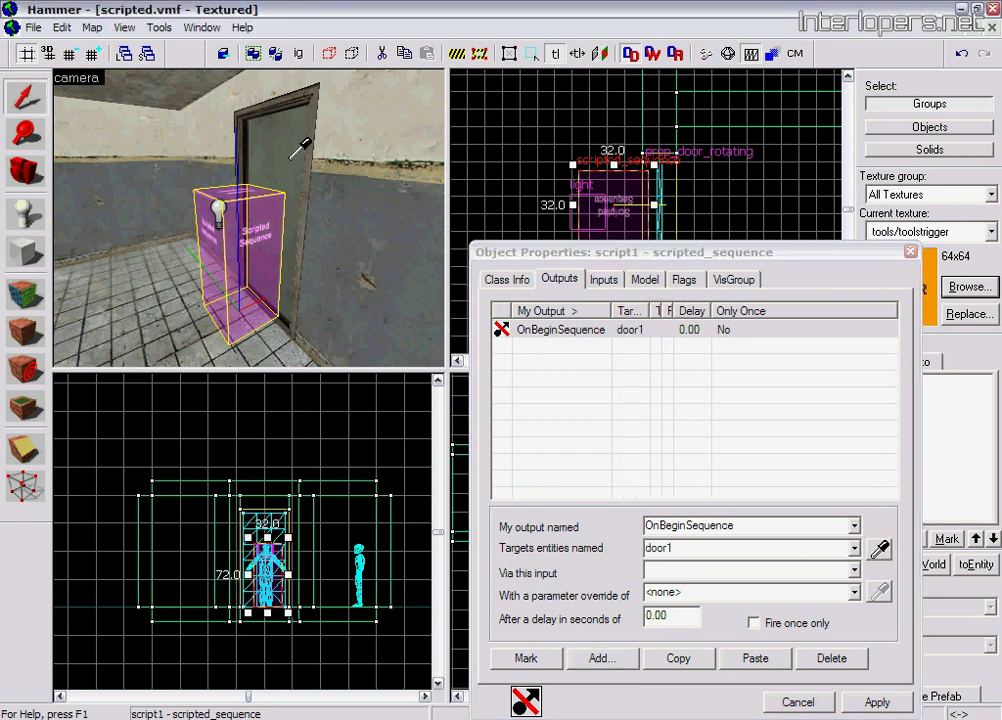
{"action": "left_click", "coordinate": [855, 570]}
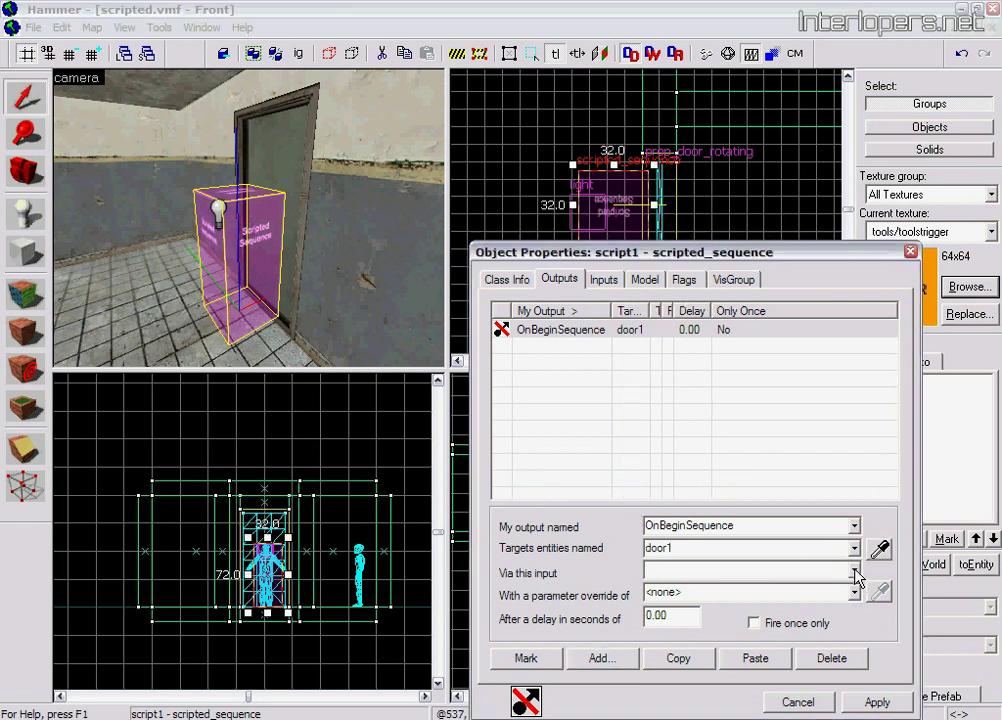
{"action": "left_click_drag", "start_coordinate": [855, 604], "coordinate": [855, 634]}
{"action": "left_click", "coordinate": [703, 626]}
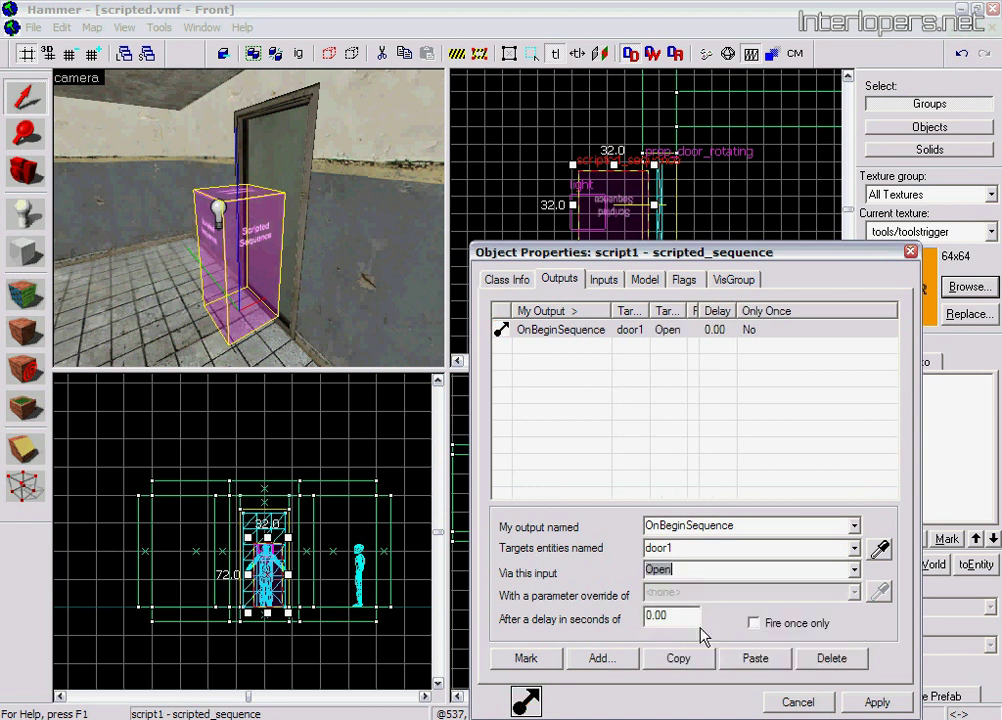
- Set the door output's delay to 0.75 seconds, apply it, close the properties and deselect script1
{"action": "left_click", "coordinate": [673, 616]}
{"action": "type", "text": "0"}
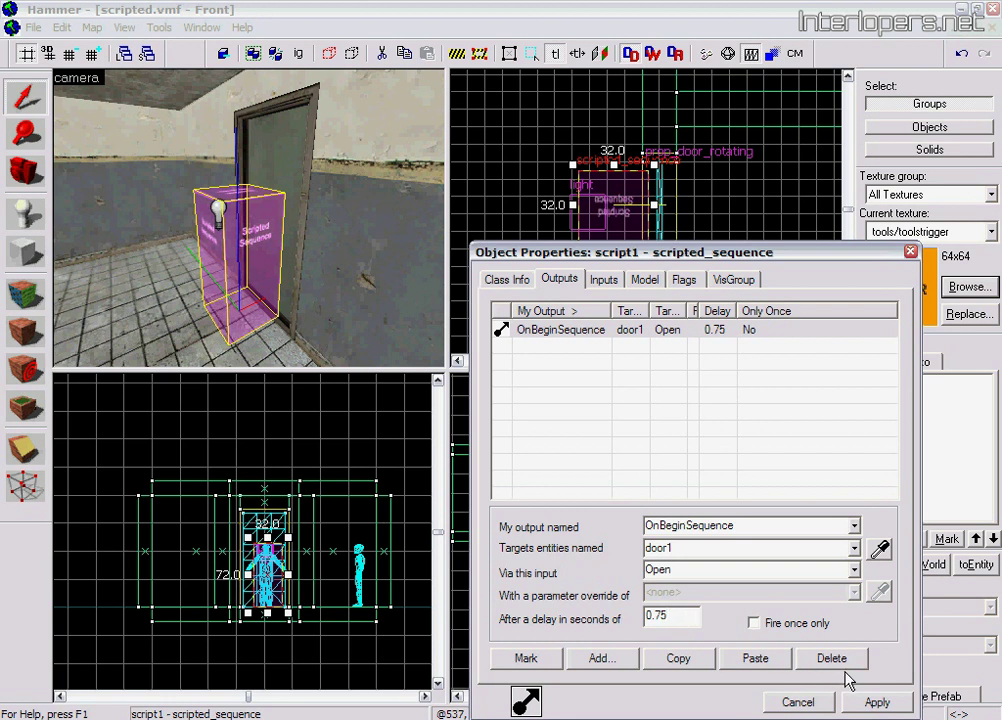
{"action": "left_click", "coordinate": [878, 702]}
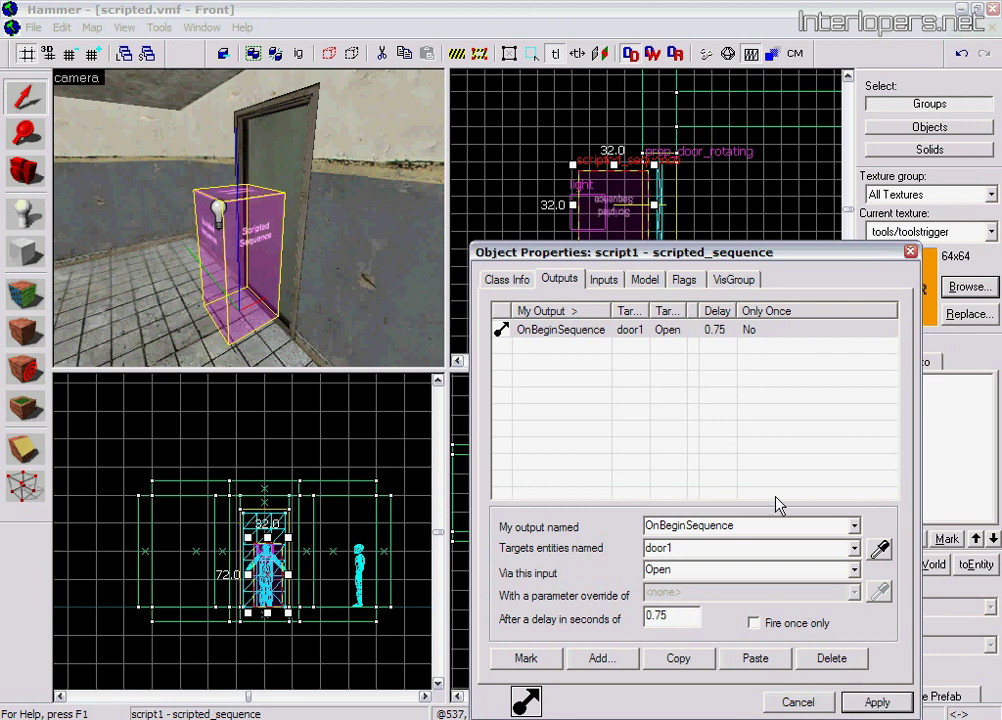
{"action": "left_click", "coordinate": [913, 257]}
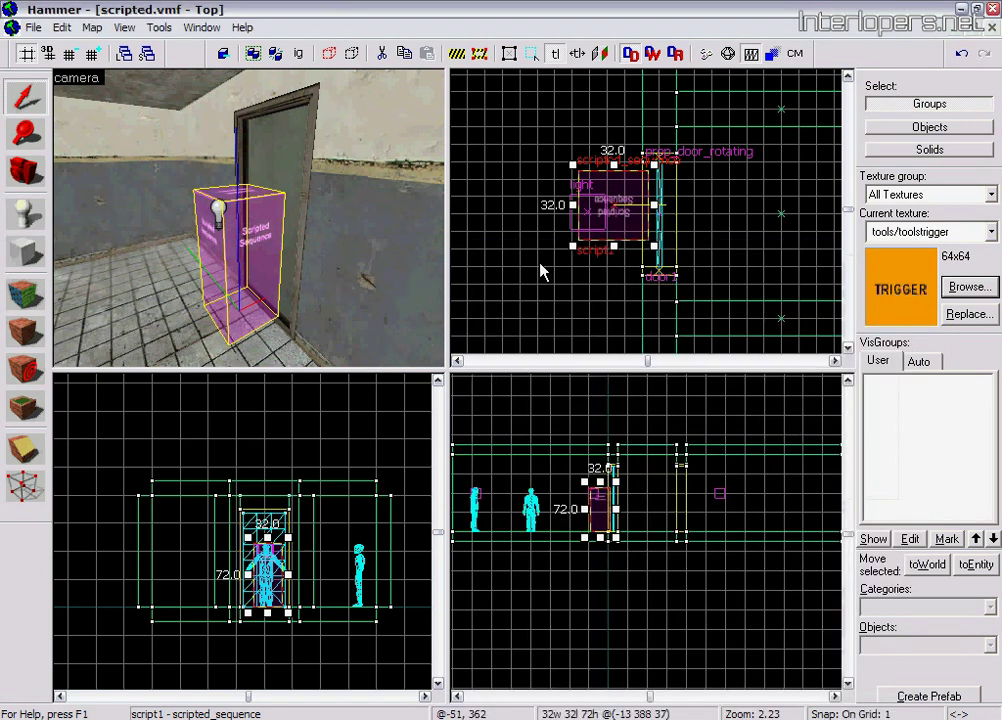
{"action": "left_click", "coordinate": [536, 274]}
{"action": "left_click", "coordinate": [40, 168]}
{"action": "left_click_drag", "start_coordinate": [289, 224], "coordinate": [250, 219]}
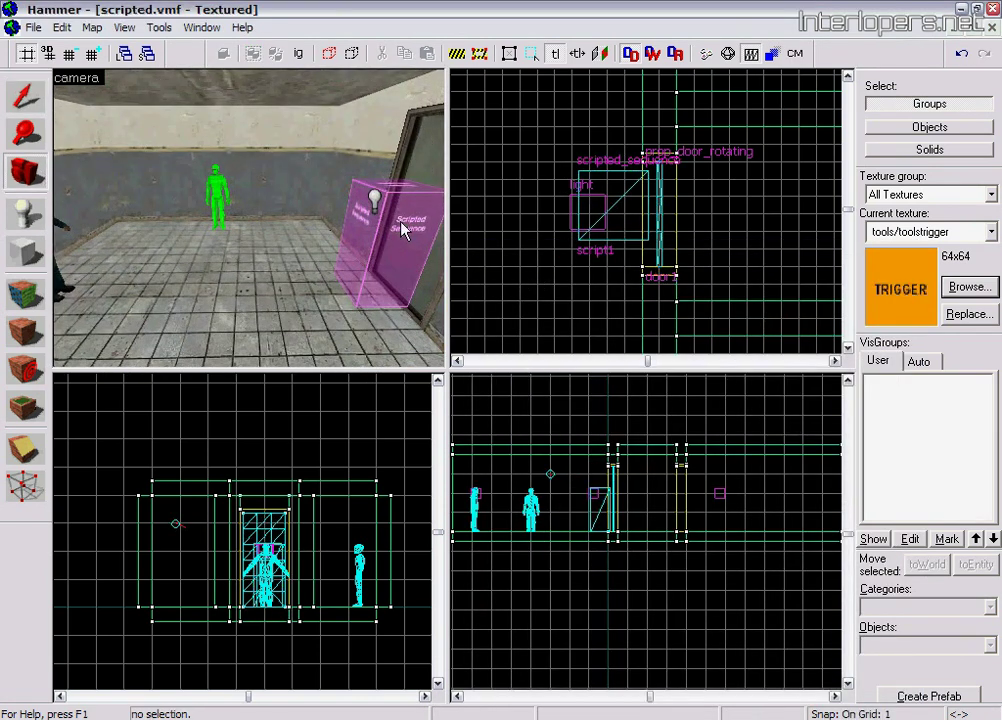
- Outline a block about 47 by 16 units on the floor just in front of the player start, using the tools/toolstrigger texture
{"action": "left_click_drag", "start_coordinate": [62, 177], "coordinate": [249, 219]}
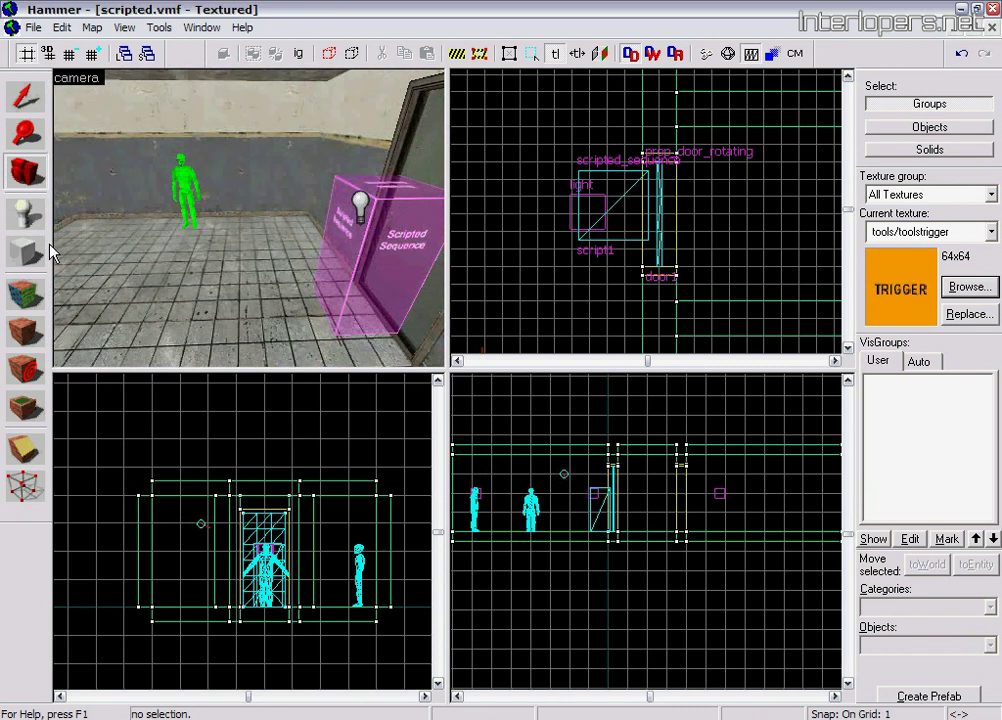
{"action": "left_click", "coordinate": [28, 257]}
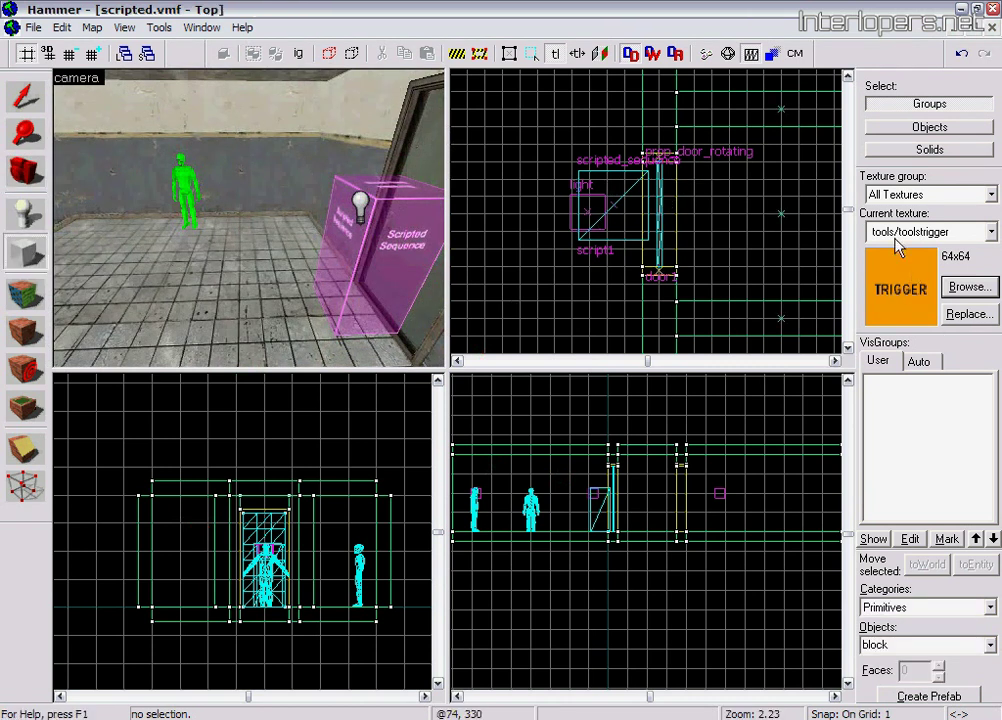
{"action": "scroll", "coordinate": [540, 245], "scroll_direction": "down", "scroll_amount": 2}
{"action": "scroll", "coordinate": [540, 245], "scroll_direction": "down", "scroll_amount": 1}
{"action": "left_click", "coordinate": [458, 361]}
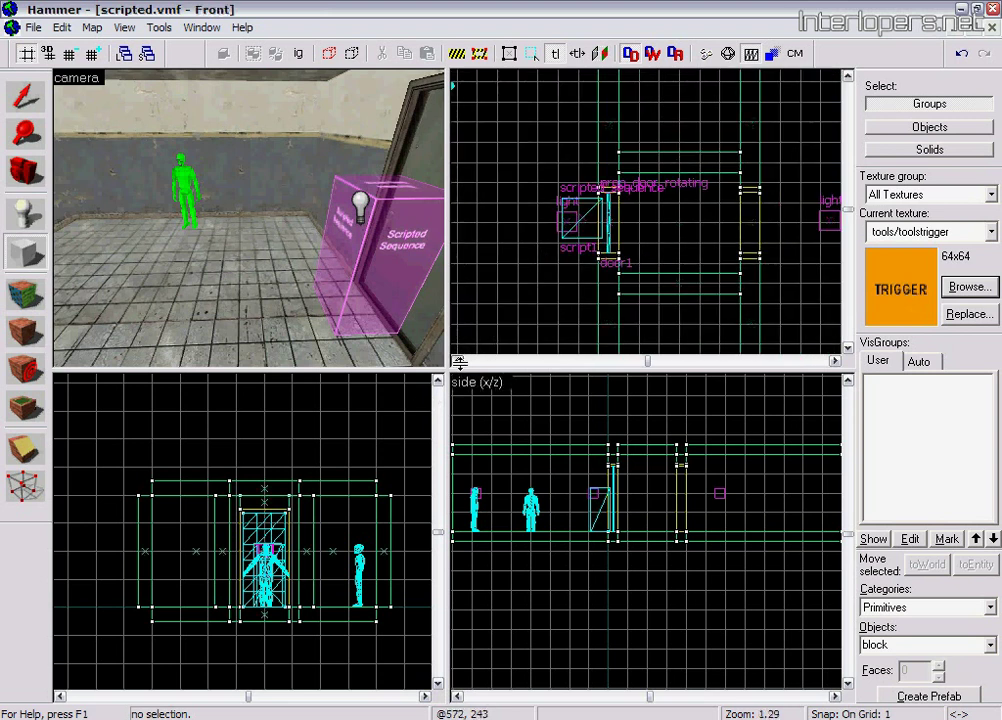
{"action": "left_click", "coordinate": [458, 361]}
{"action": "left_click", "coordinate": [848, 76]}
{"action": "scroll", "coordinate": [635, 188], "scroll_direction": "up", "scroll_amount": 6}
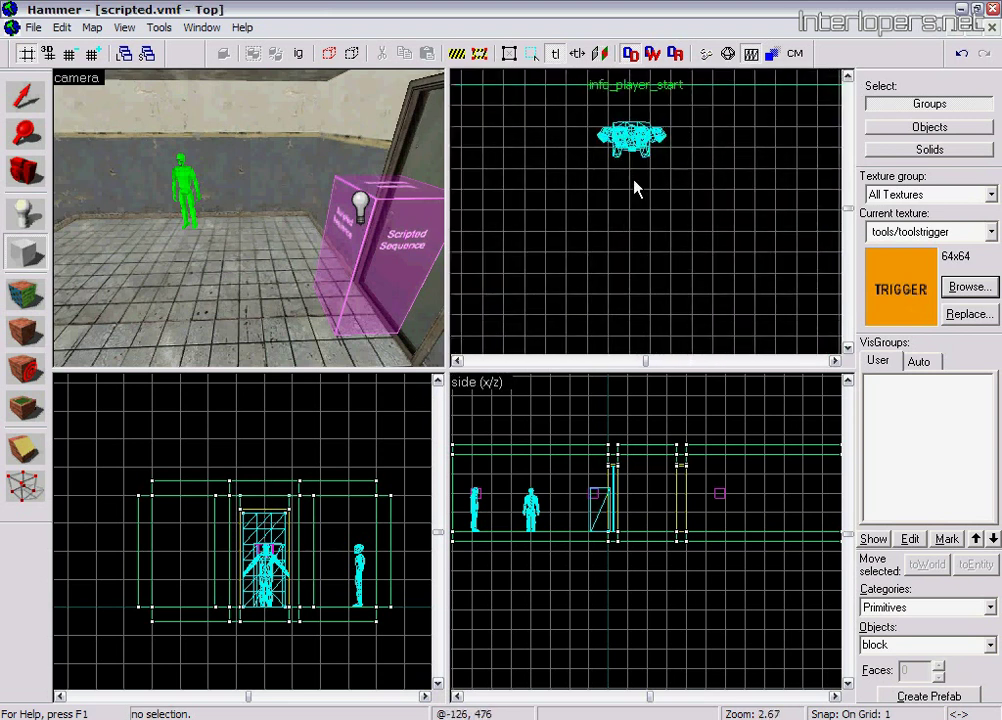
{"action": "left_click_drag", "start_coordinate": [538, 183], "coordinate": [713, 243]}
- Lower the block outline's height to 46 units and create the trigger-textured brush
{"action": "scroll", "coordinate": [345, 590], "scroll_direction": "up", "scroll_amount": 4}
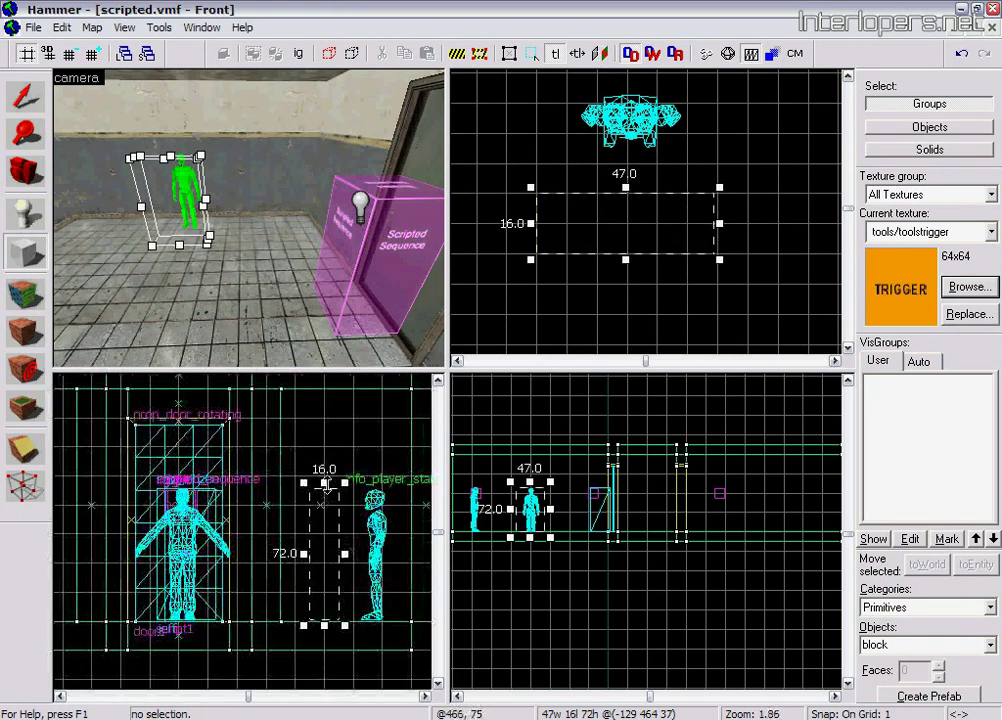
{"action": "left_click_drag", "start_coordinate": [325, 485], "coordinate": [325, 532]}
{"action": "key", "text": "Return"}
{"action": "key", "text": "shift+s"}
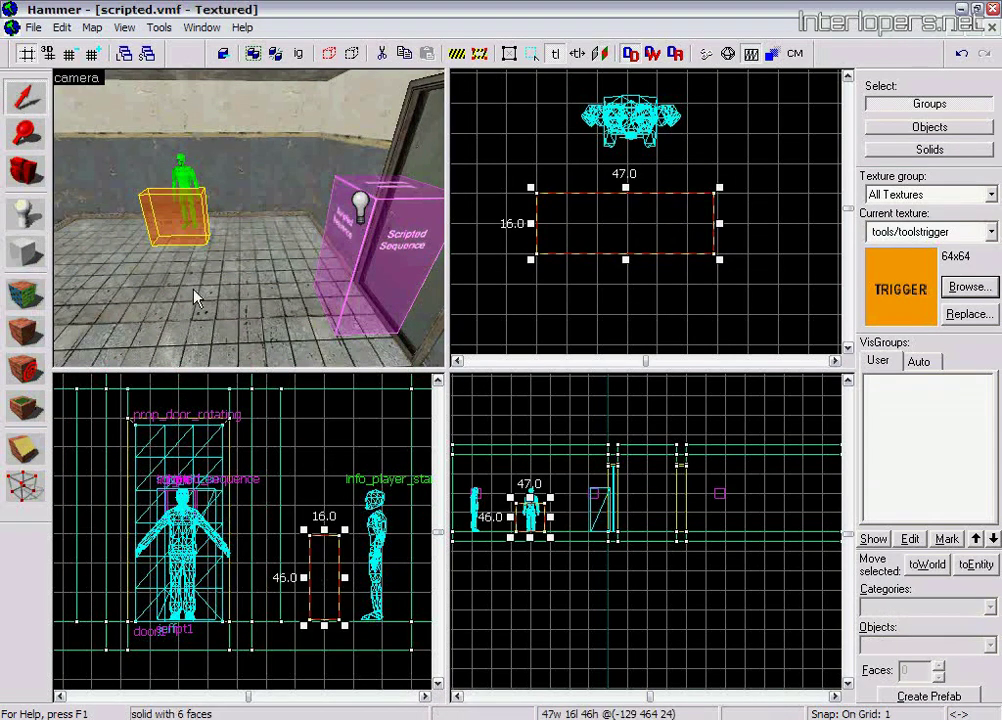
- Tie the new trigger brush to an entity and apply the class trigger_once
{"action": "left_click", "coordinate": [975, 566]}
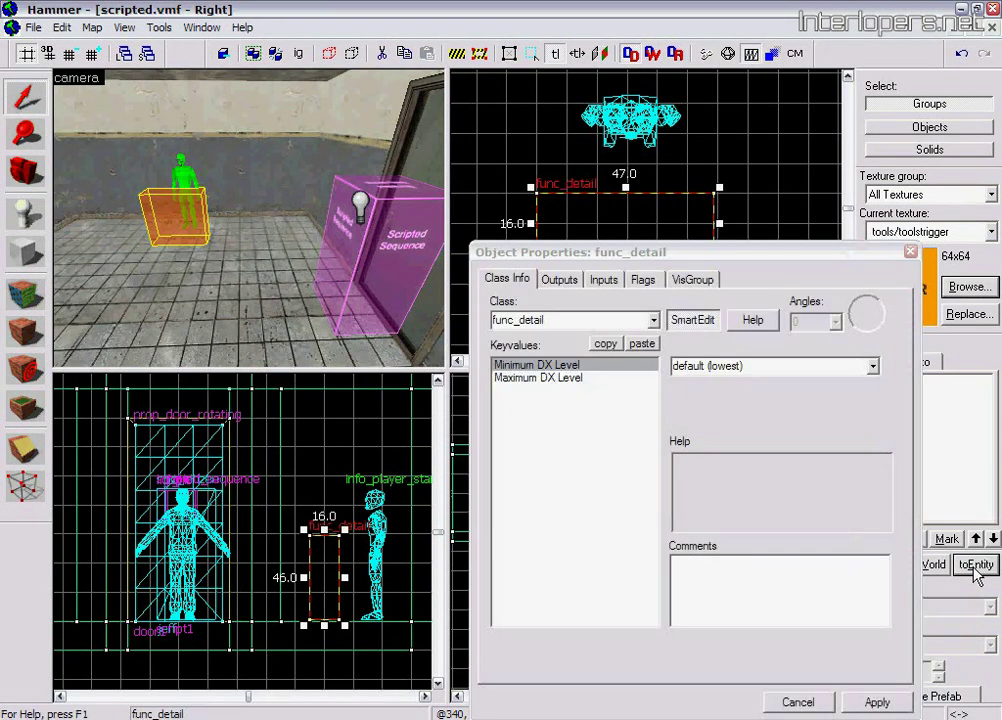
{"action": "left_click", "coordinate": [653, 320]}
{"action": "left_click", "coordinate": [660, 415]}
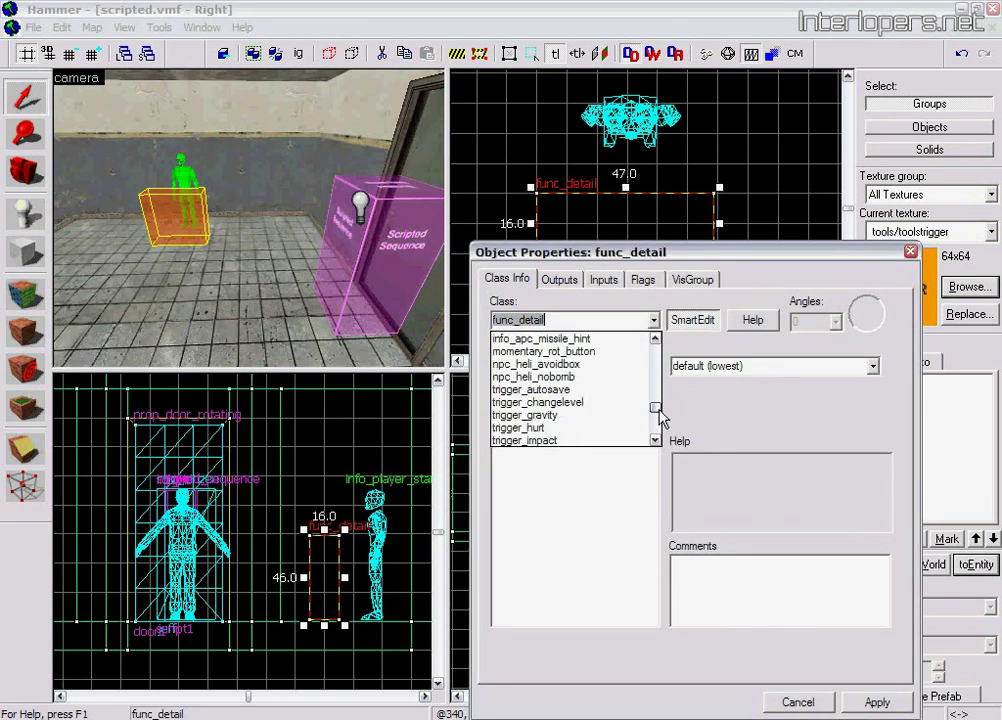
{"action": "scroll", "coordinate": [661, 418], "scroll_direction": "down", "scroll_amount": 3}
{"action": "left_click", "coordinate": [605, 400]}
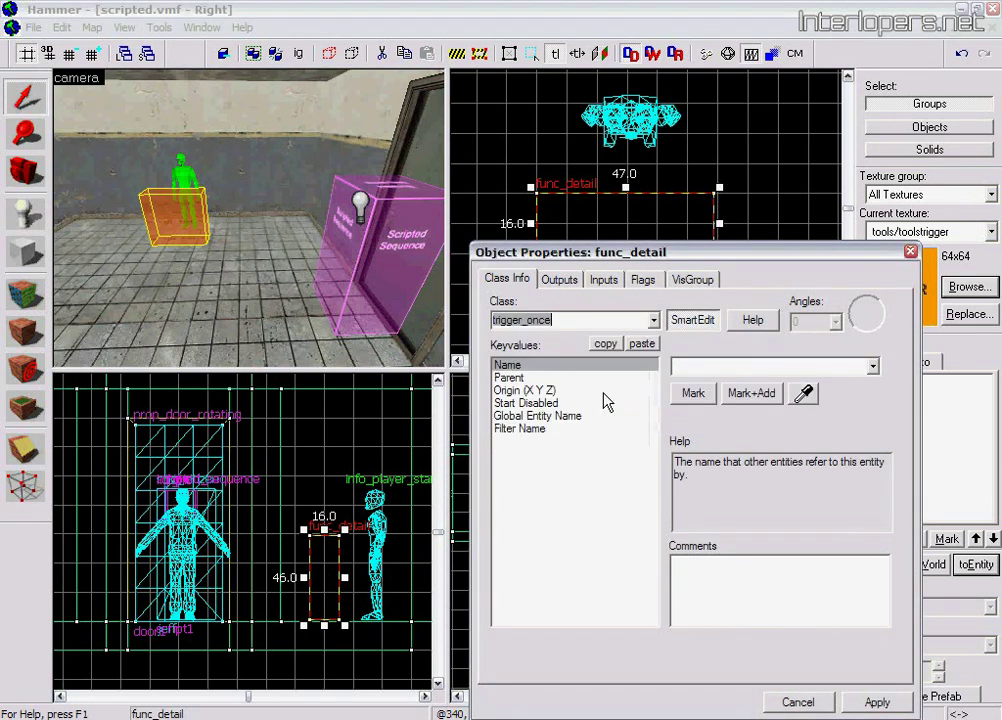
{"action": "left_click", "coordinate": [876, 703]}
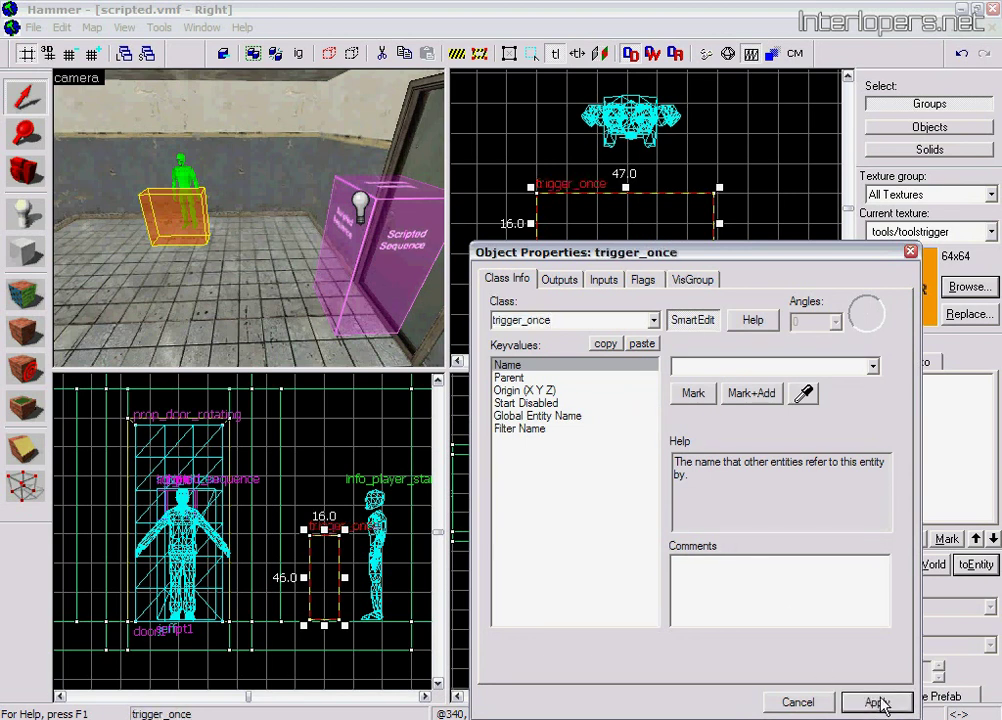
- Add an output to the trigger_once that fires on OnTrigger
{"action": "left_click", "coordinate": [553, 280]}
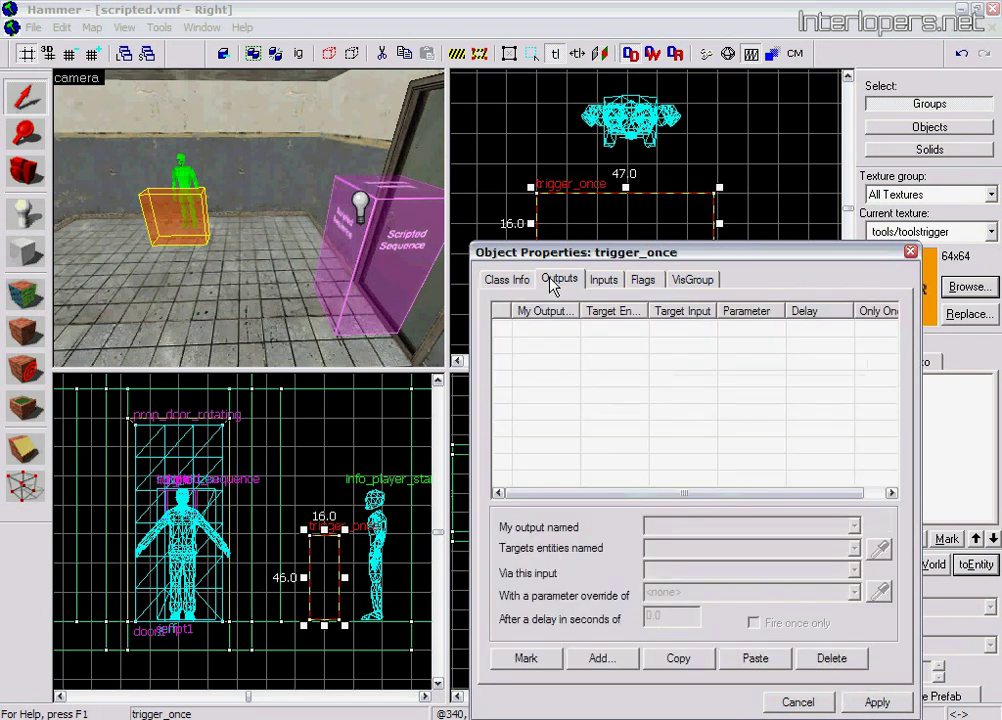
{"action": "left_click", "coordinate": [618, 664]}
{"action": "left_click", "coordinate": [852, 527]}
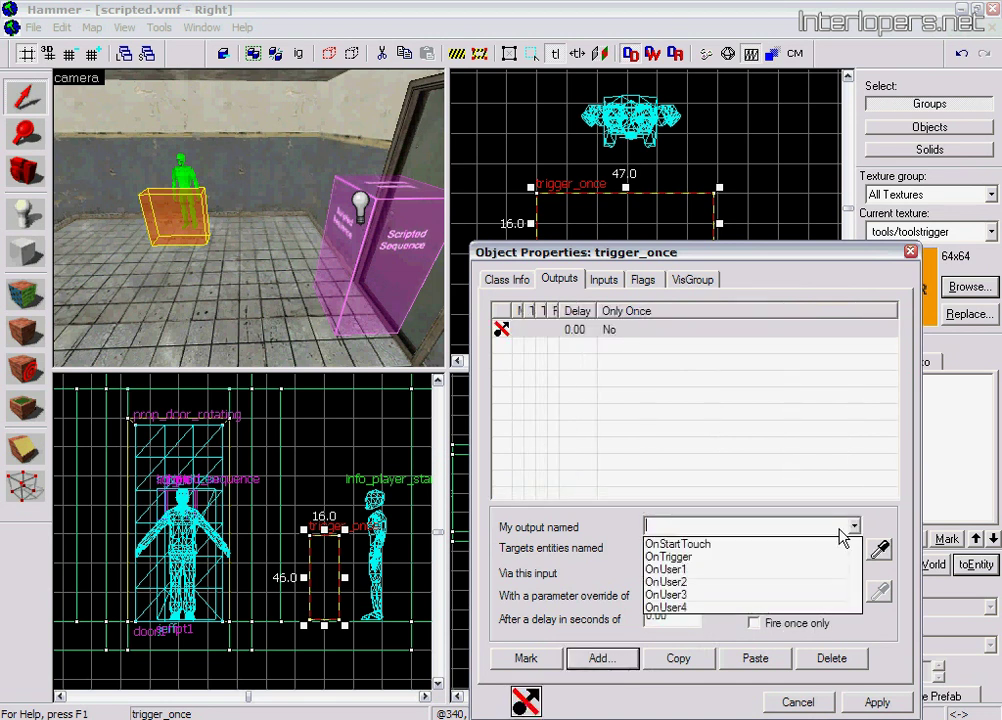
{"action": "left_click", "coordinate": [688, 557]}
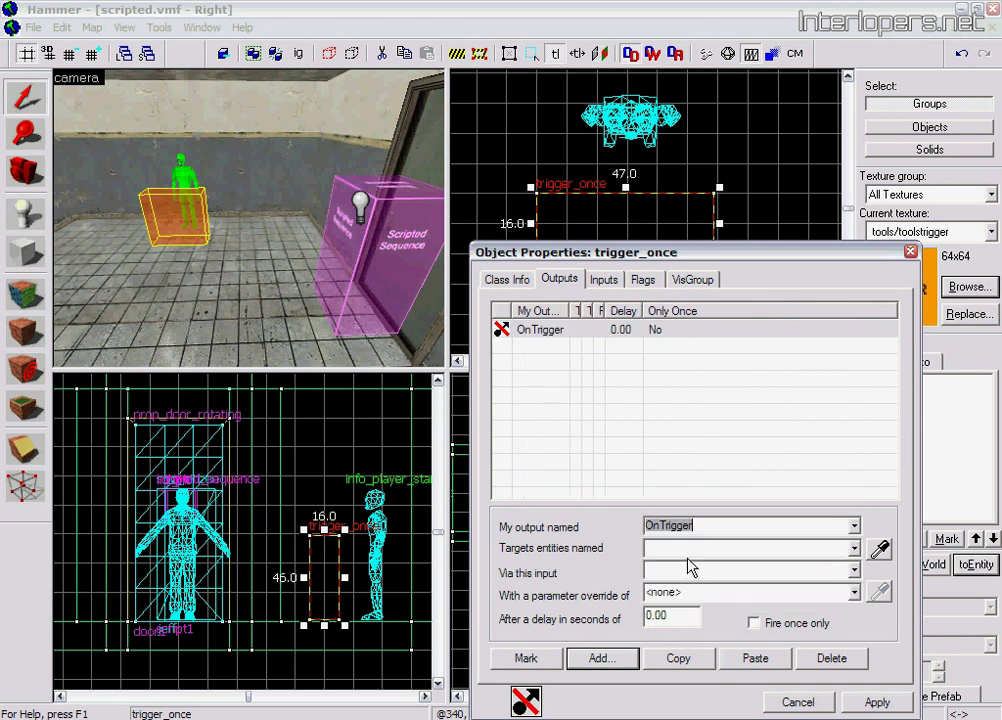
- Target the trigger's output at script1 with BeginSequence as its input, apply it, close the properties and deselect the trigger
{"action": "left_click", "coordinate": [854, 548]}
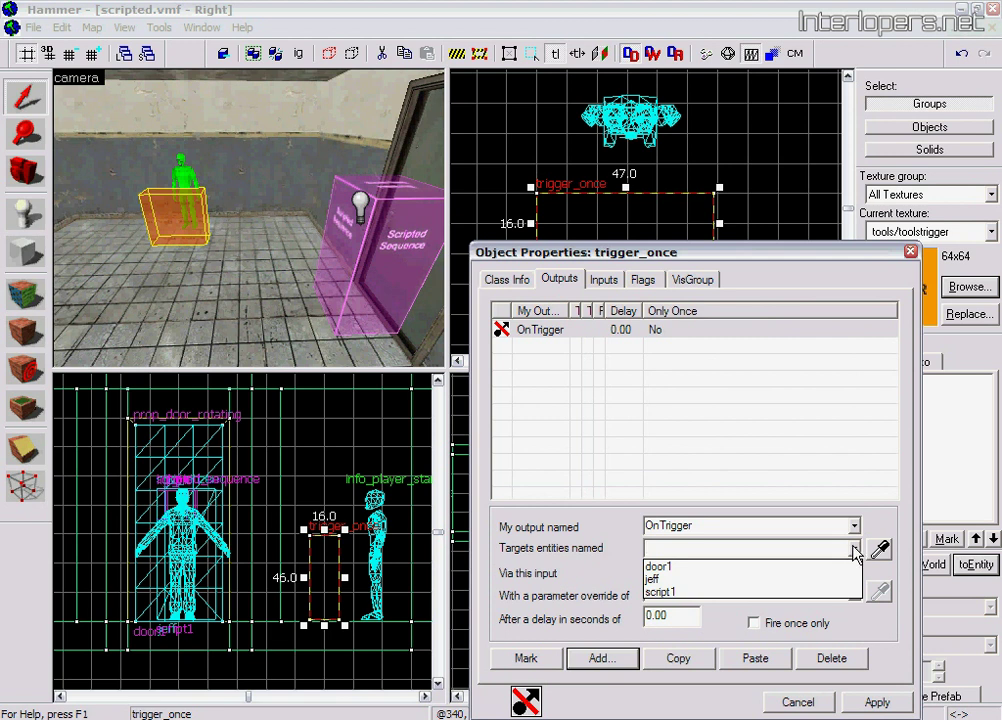
{"action": "left_click", "coordinate": [697, 592]}
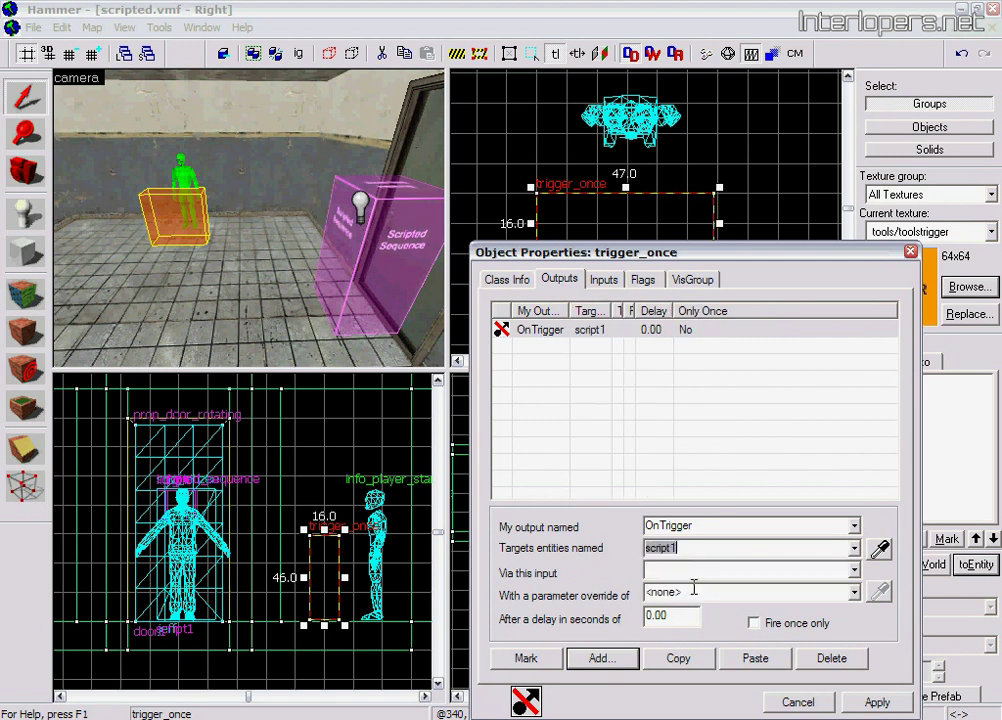
{"action": "left_click", "coordinate": [855, 577]}
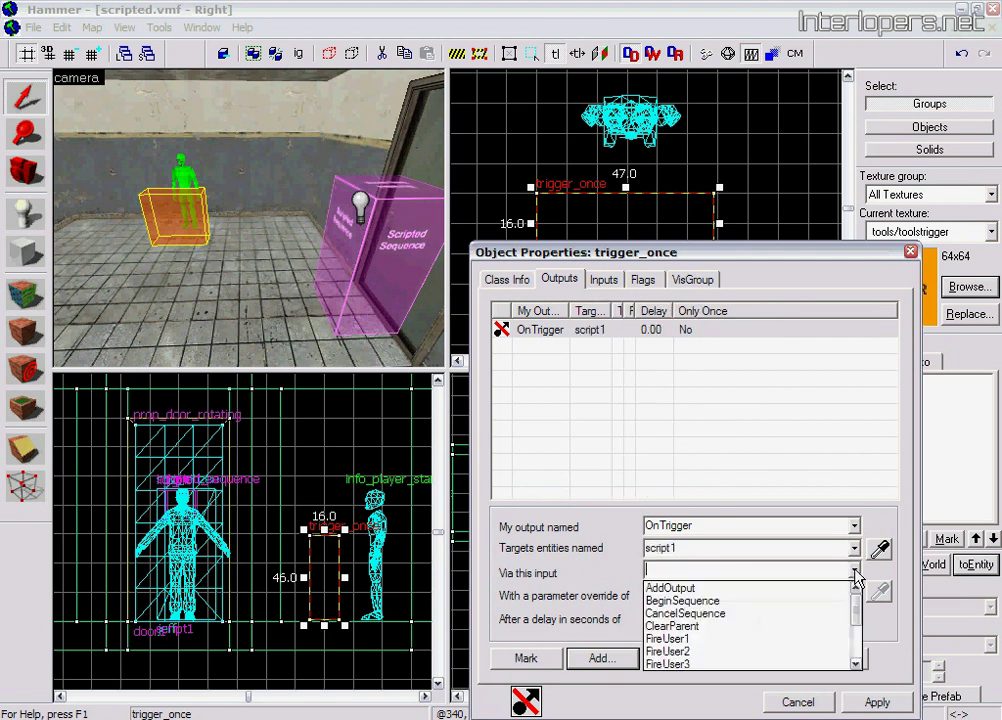
{"action": "left_click", "coordinate": [712, 605]}
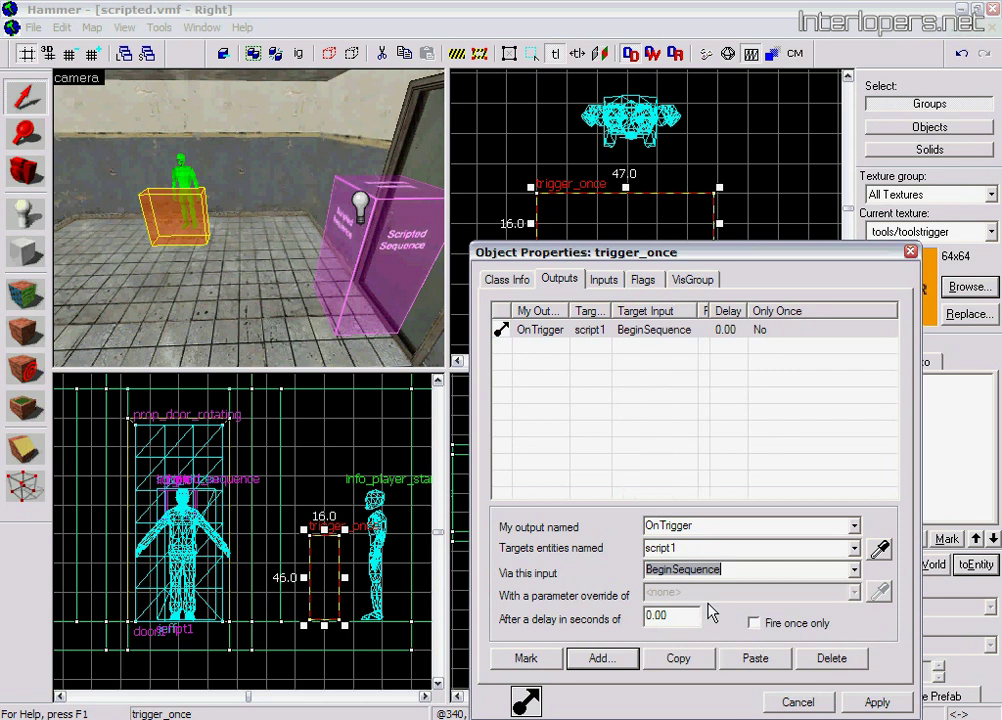
{"action": "left_click", "coordinate": [877, 702]}
{"action": "left_click", "coordinate": [910, 251]}
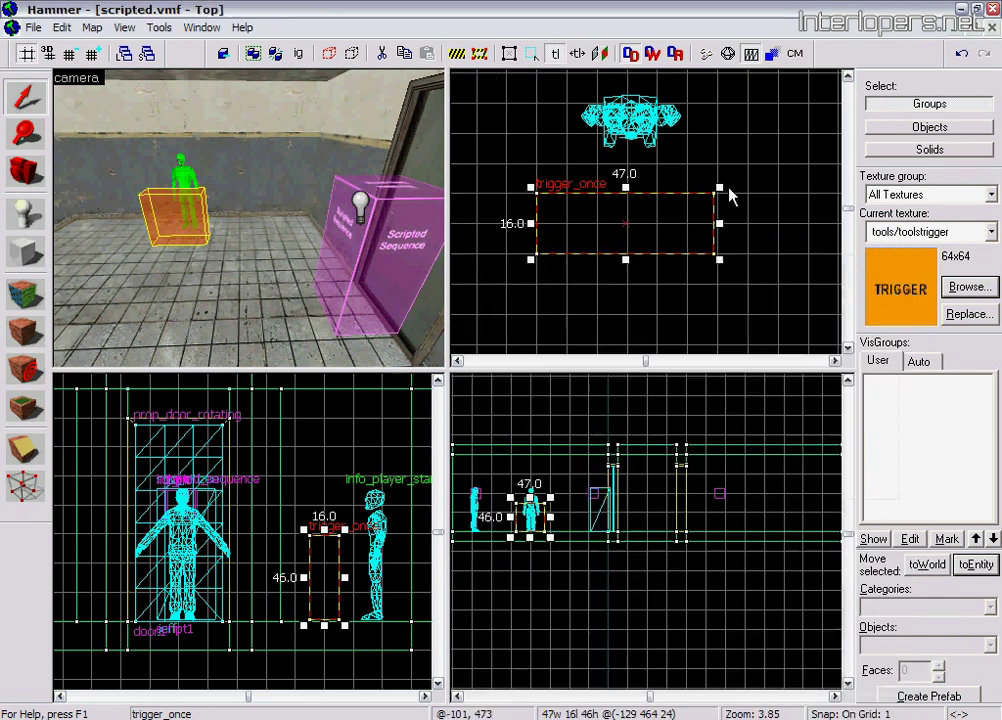
{"action": "key", "text": "Escape"}
- Check script1's Move to Position setting in its properties, close them and deselect the scripted sequence
{"action": "left_click", "coordinate": [29, 163]}
{"action": "left_click_drag", "start_coordinate": [220, 208], "coordinate": [250, 221]}
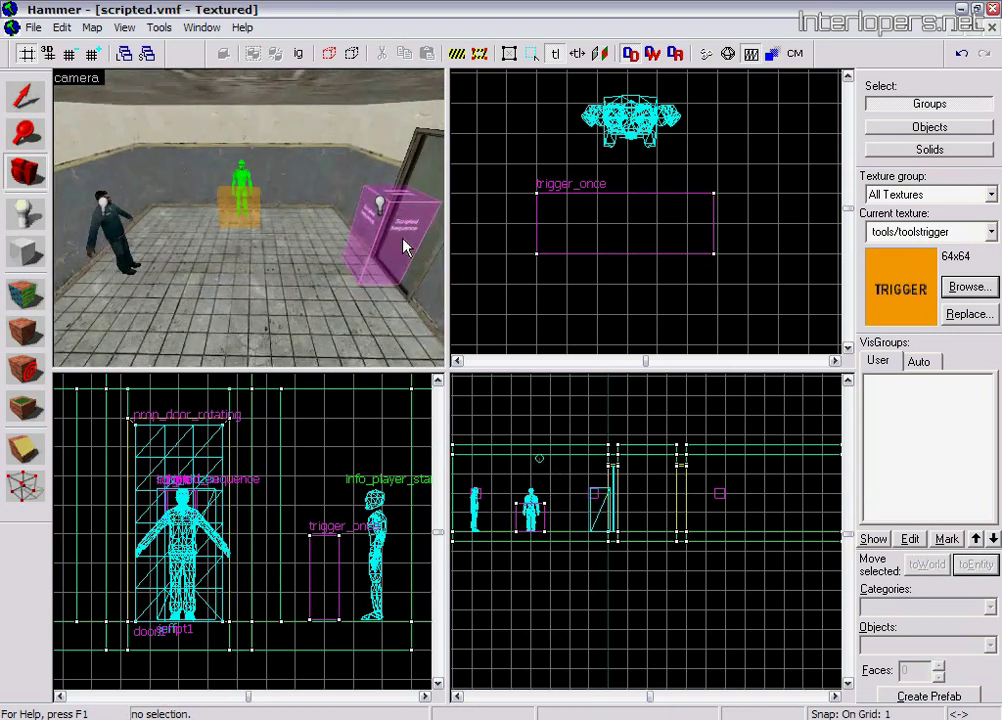
{"action": "left_click", "coordinate": [27, 97]}
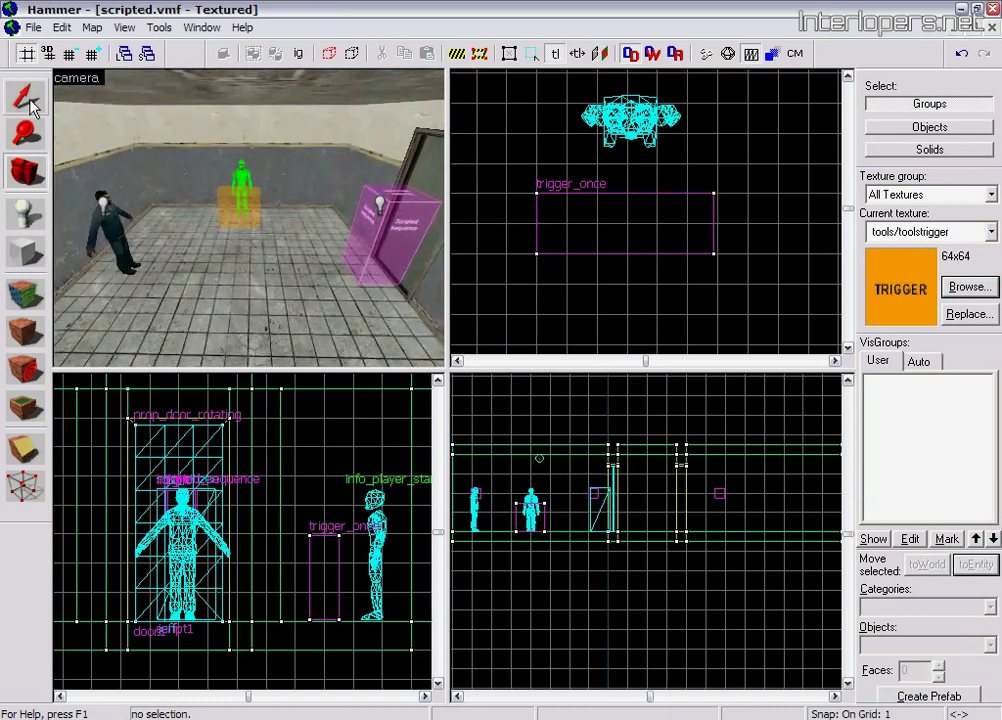
{"action": "double_click", "coordinate": [383, 258]}
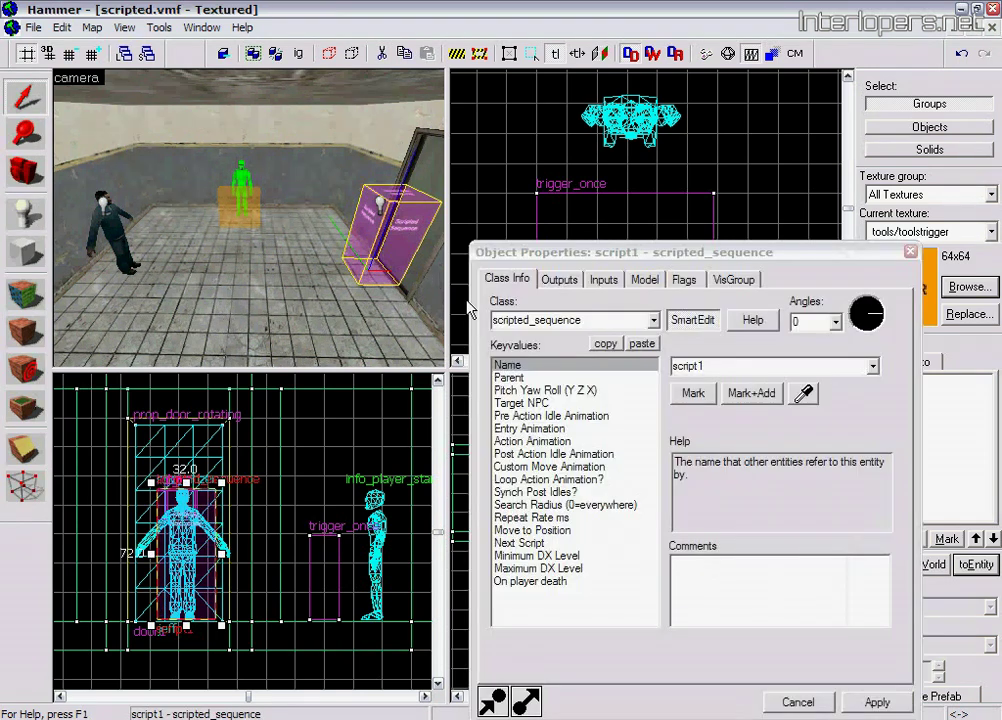
{"action": "left_click", "coordinate": [565, 530]}
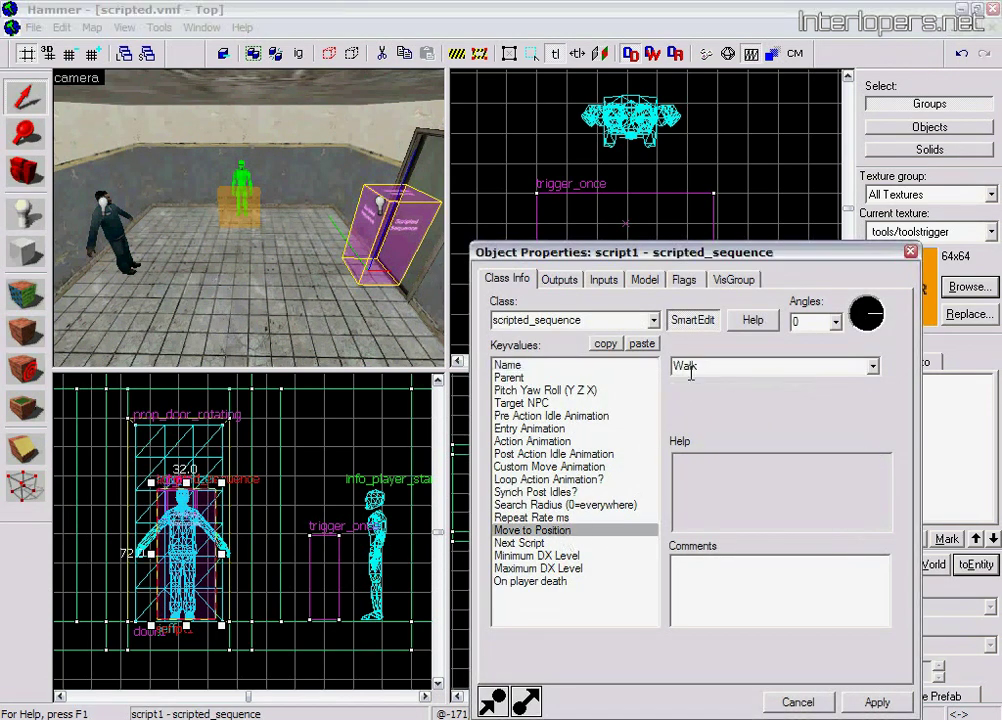
{"action": "left_click", "coordinate": [908, 251]}
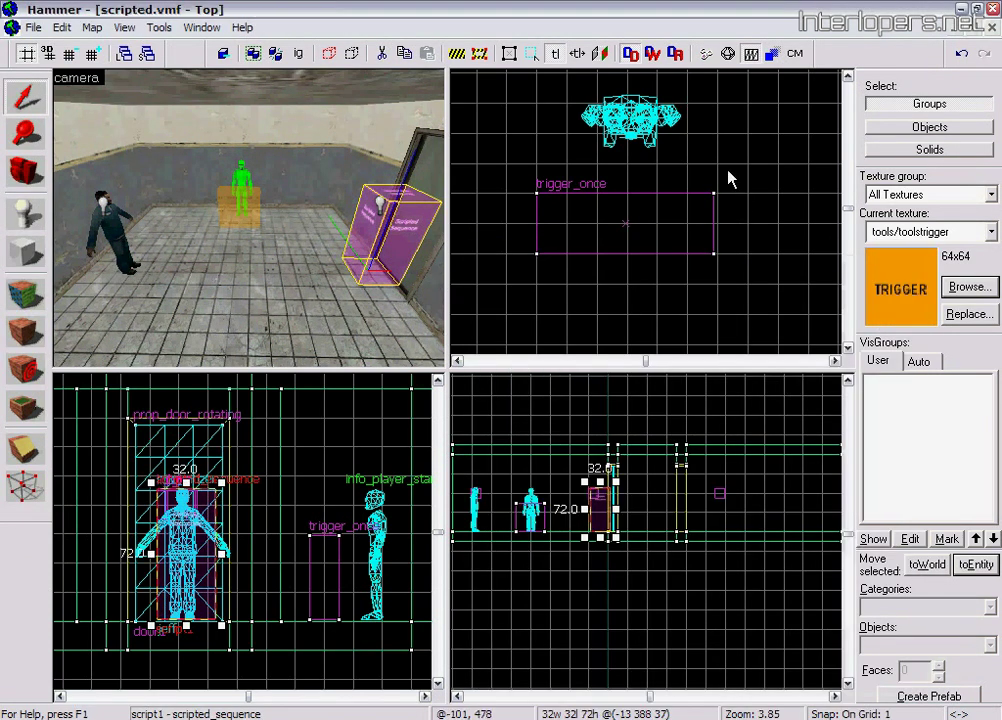
{"action": "key", "text": "Escape"}
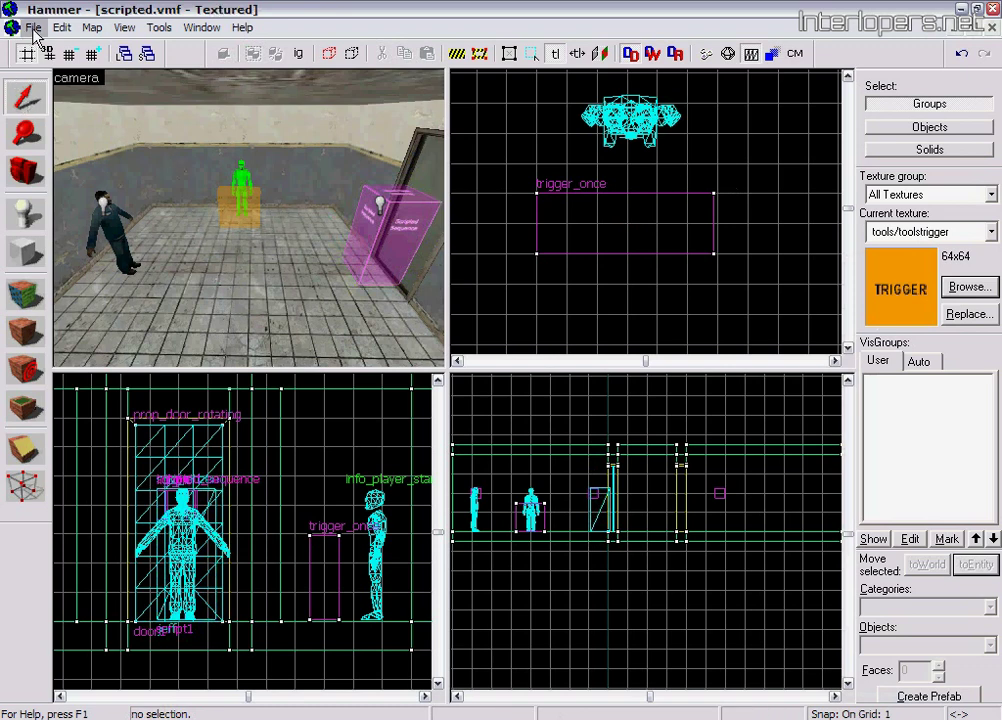
- Switch to the Half-Life 2 window, unpause the game and watch the citizen perform the door-opening sequence
{"action": "left_click", "coordinate": [36, 173]}
{"action": "left_click_drag", "start_coordinate": [195, 208], "coordinate": [249, 217]}
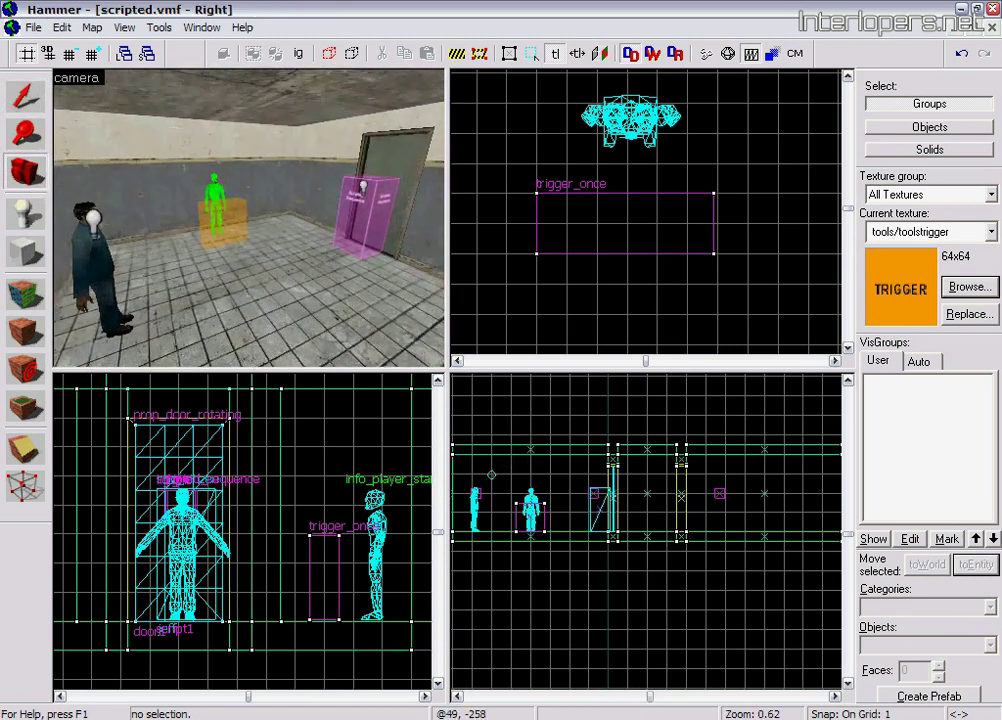
{"action": "key", "text": "alt+Tab"}
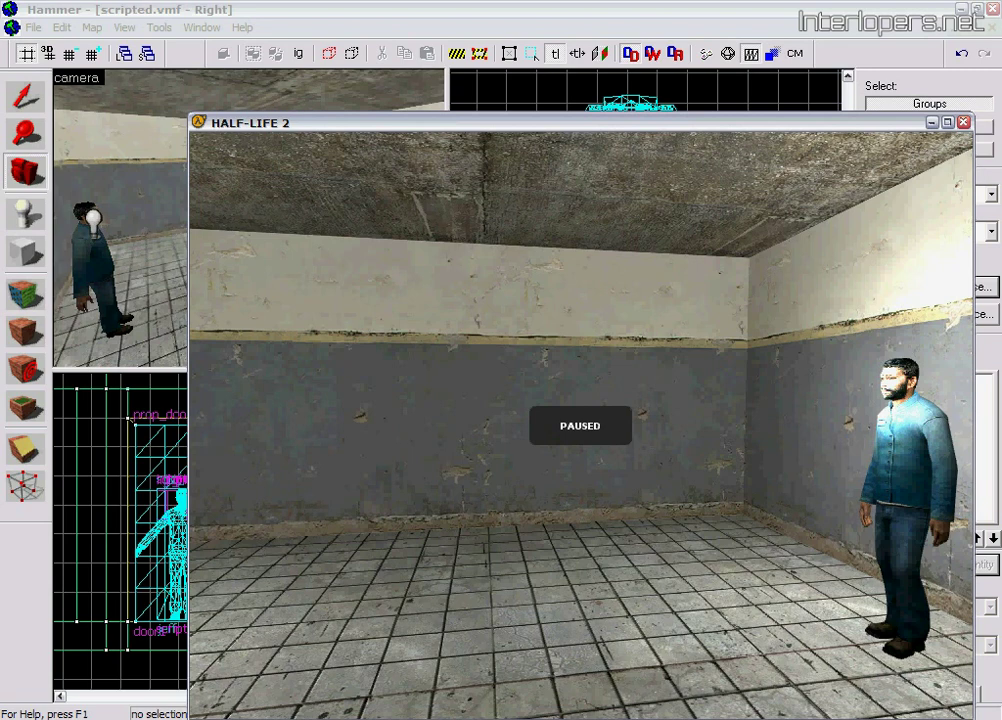
{"action": "key", "text": "Pause"}
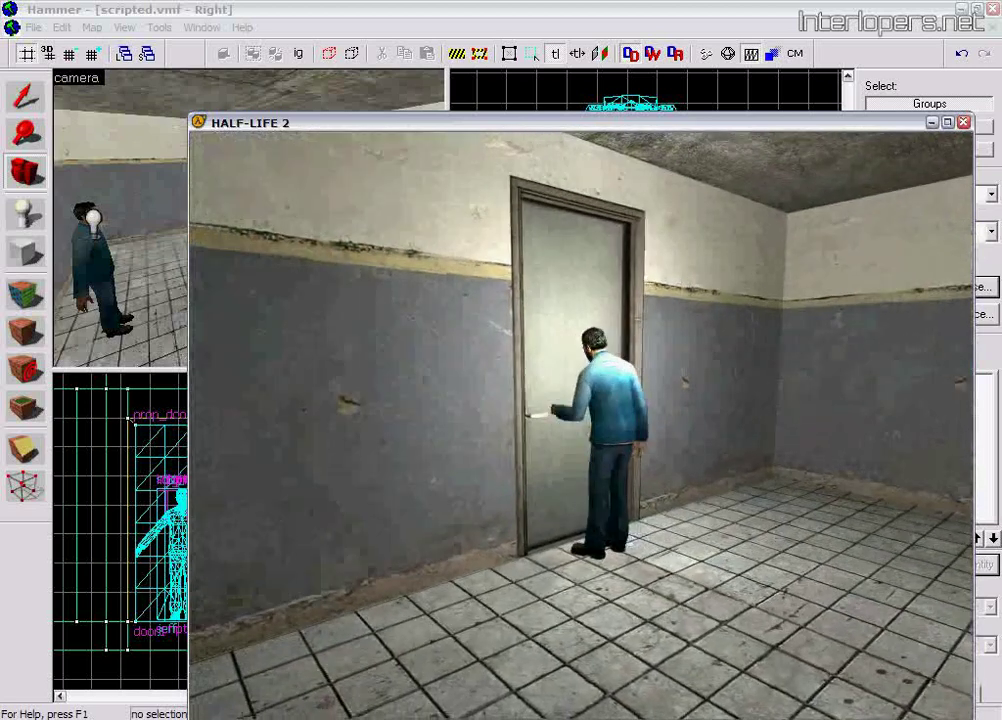
{"action": "key", "text": "w"}
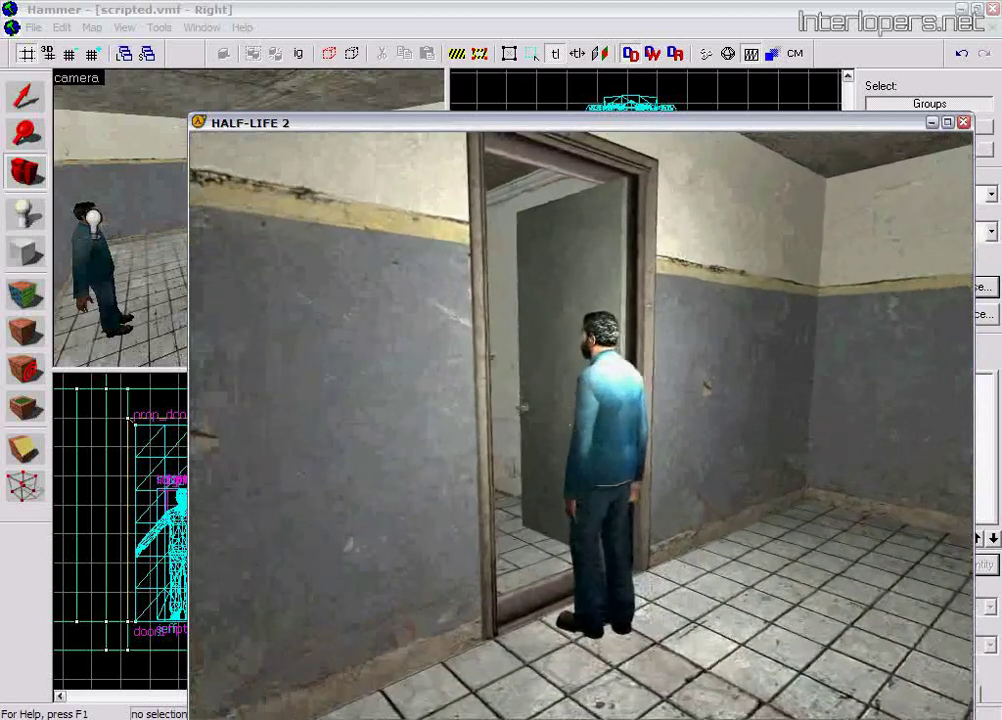
{"action": "key", "text": "s"}
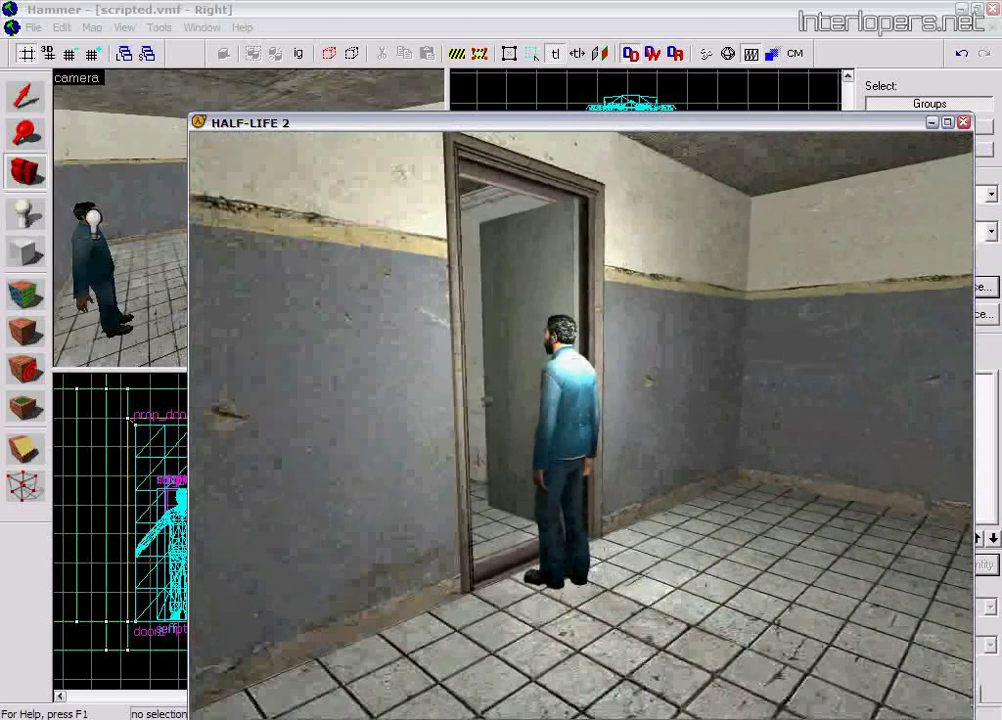